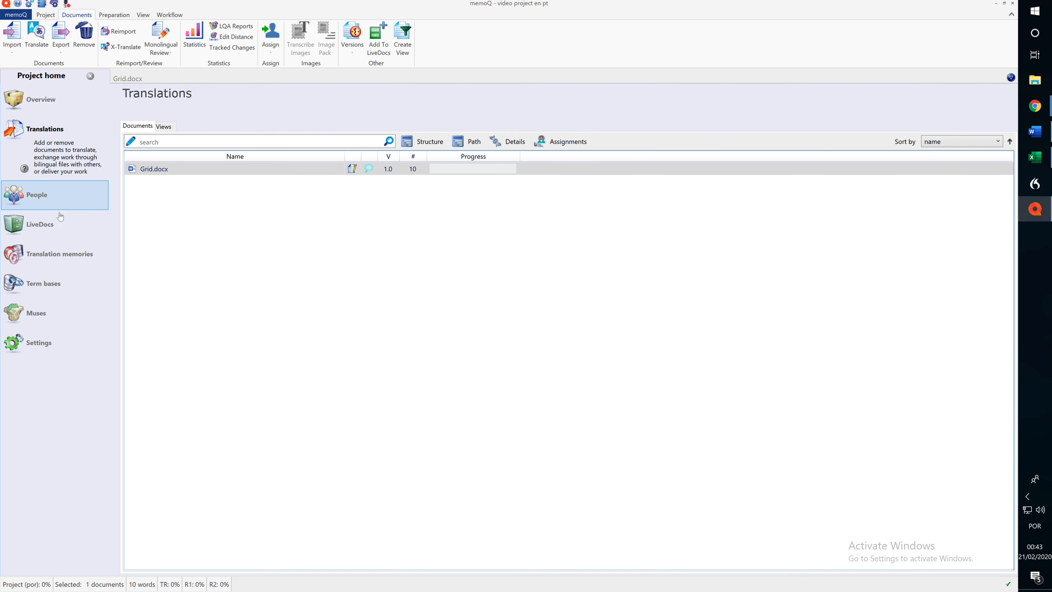
# Start a new local term base named Video 1 and add German to its languages.
pyautogui.click(47, 283)
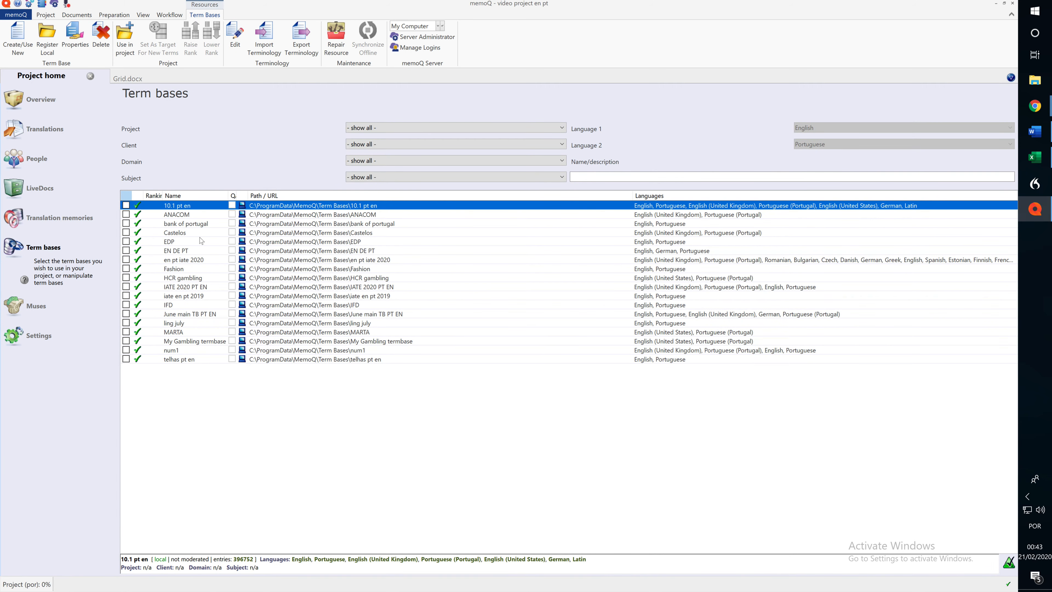
pyautogui.rightClick(164, 402)
pyautogui.click(334, 421)
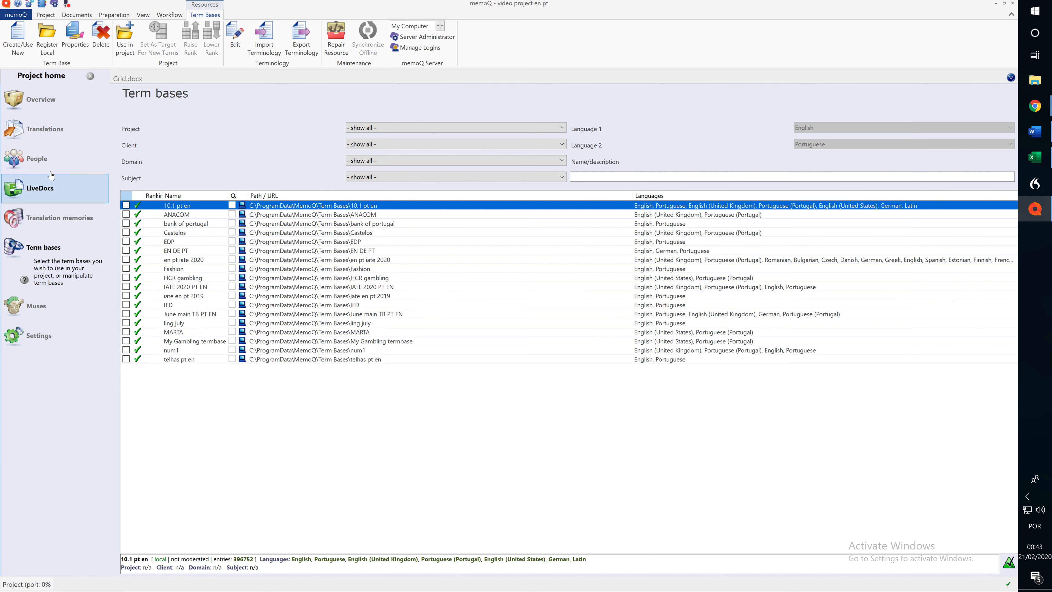
pyautogui.click(19, 41)
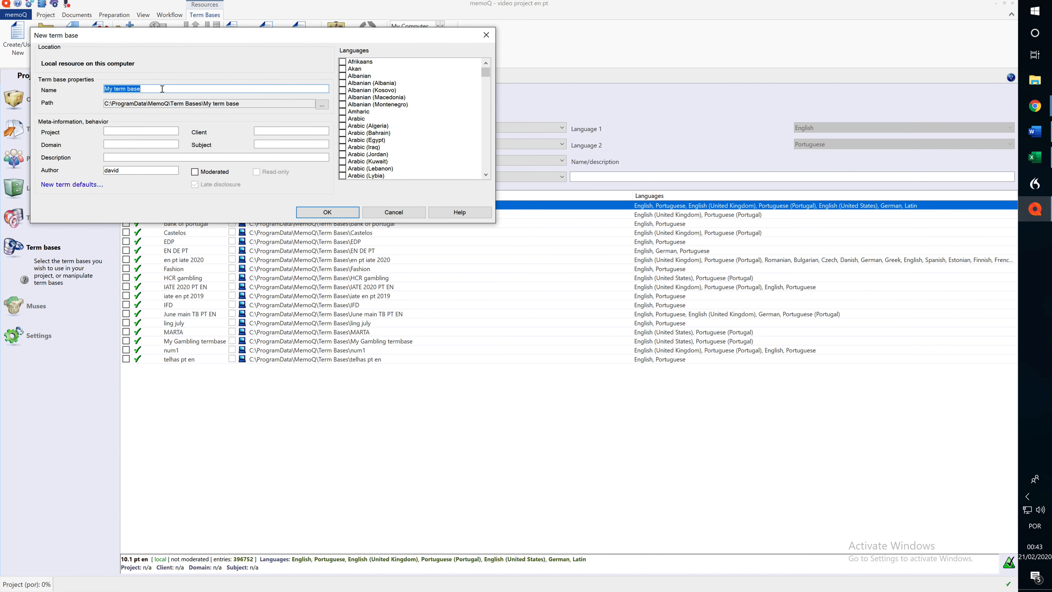
pyautogui.write('Video 1')
pyautogui.moveTo(486, 71); pyautogui.dragTo(483, 96)
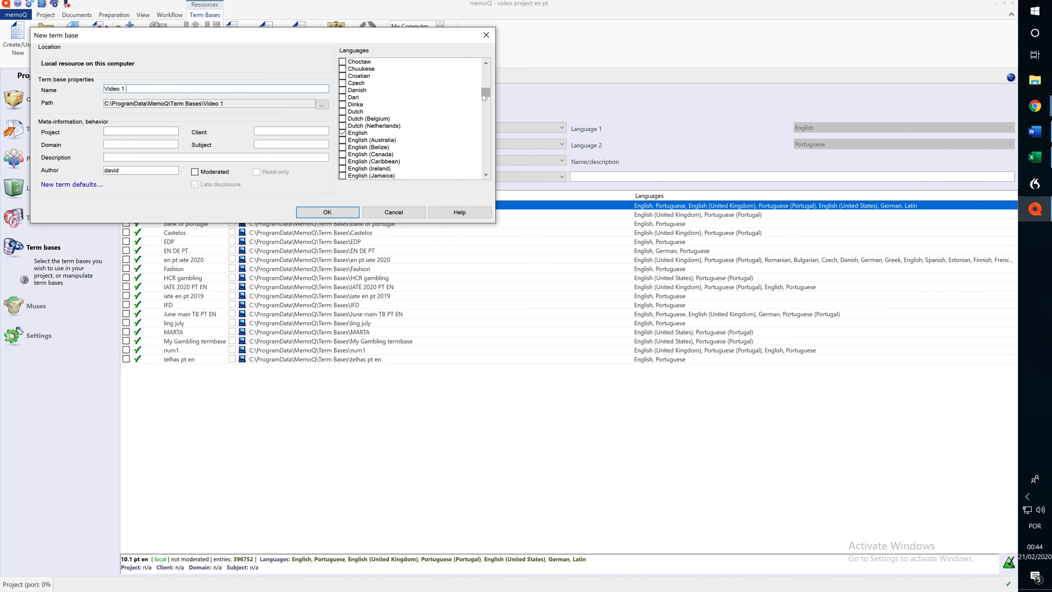
pyautogui.moveTo(483, 93)
pyautogui.mouseDown()
pyautogui.moveTo(485, 137)
pyautogui.moveTo(488, 107)
pyautogui.mouseUp()
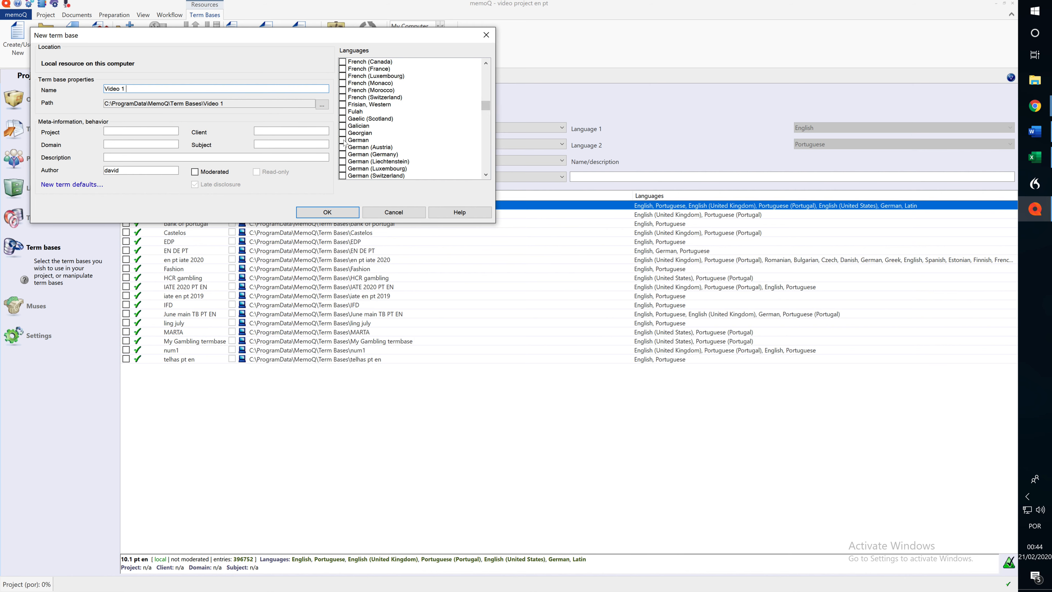
pyautogui.click(344, 140)
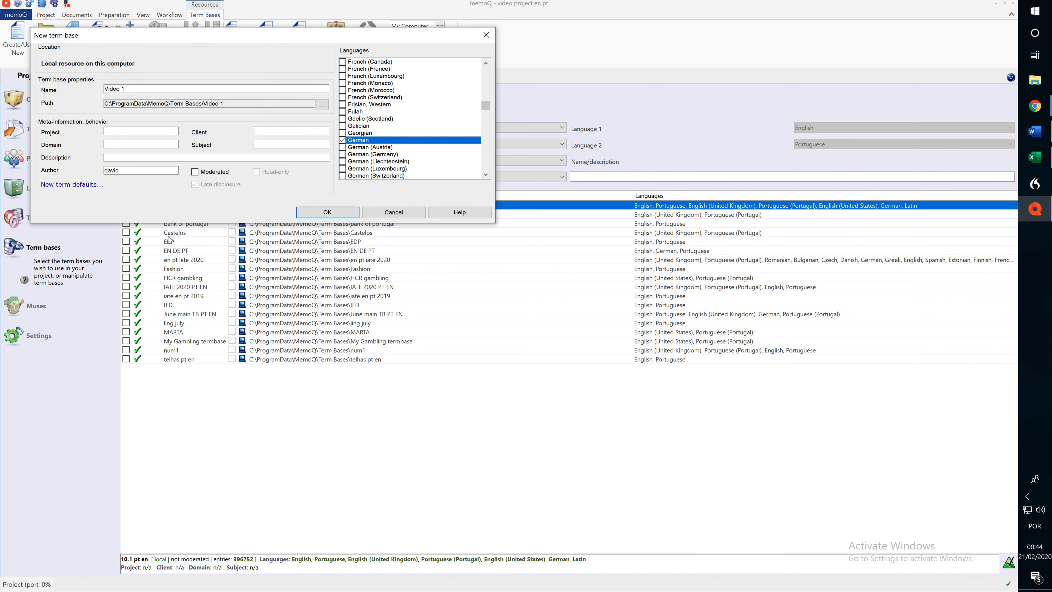
# Review the new-term defaults for English, German and Portuguese, and create the term base.
pyautogui.click(63, 185)
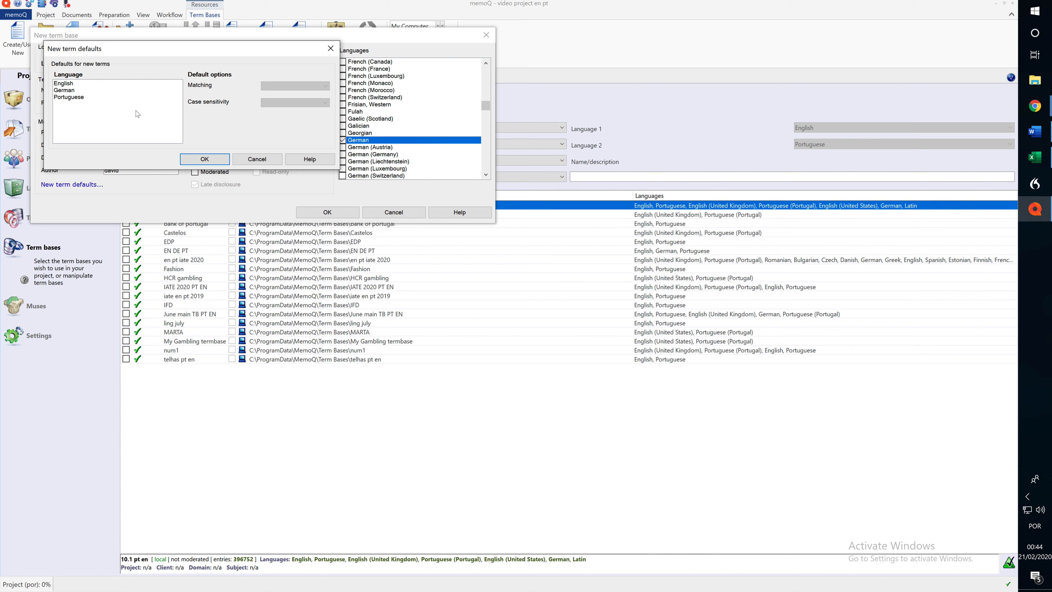
pyautogui.click(76, 84)
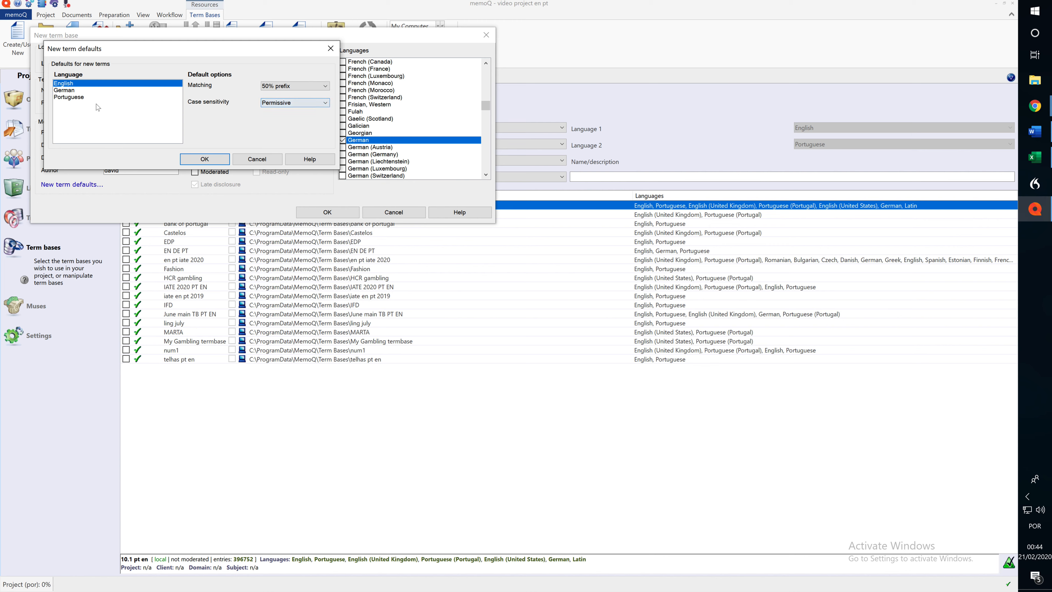
pyautogui.click(74, 91)
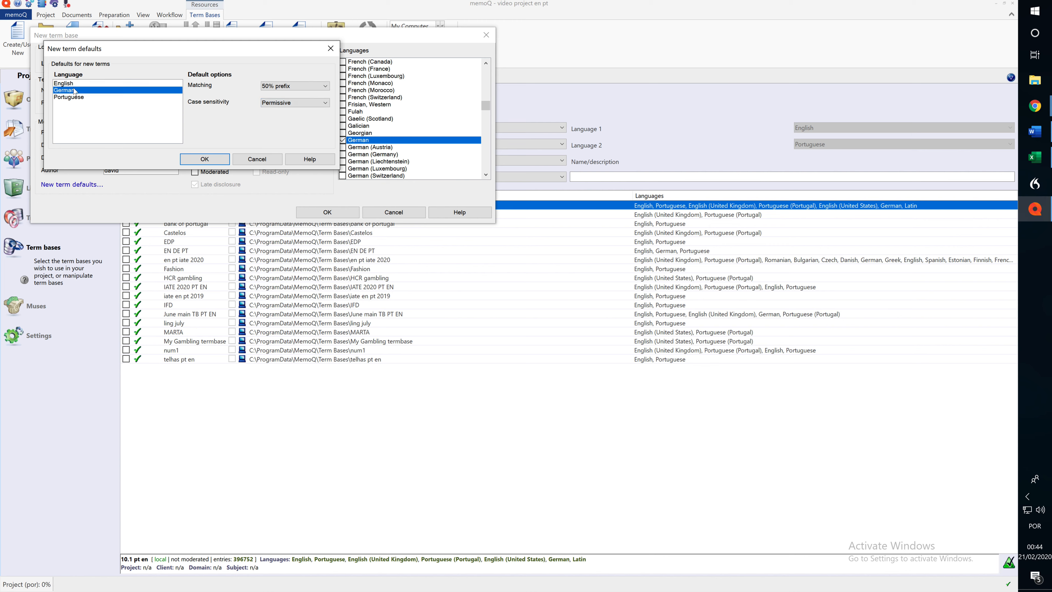
pyautogui.click(79, 103)
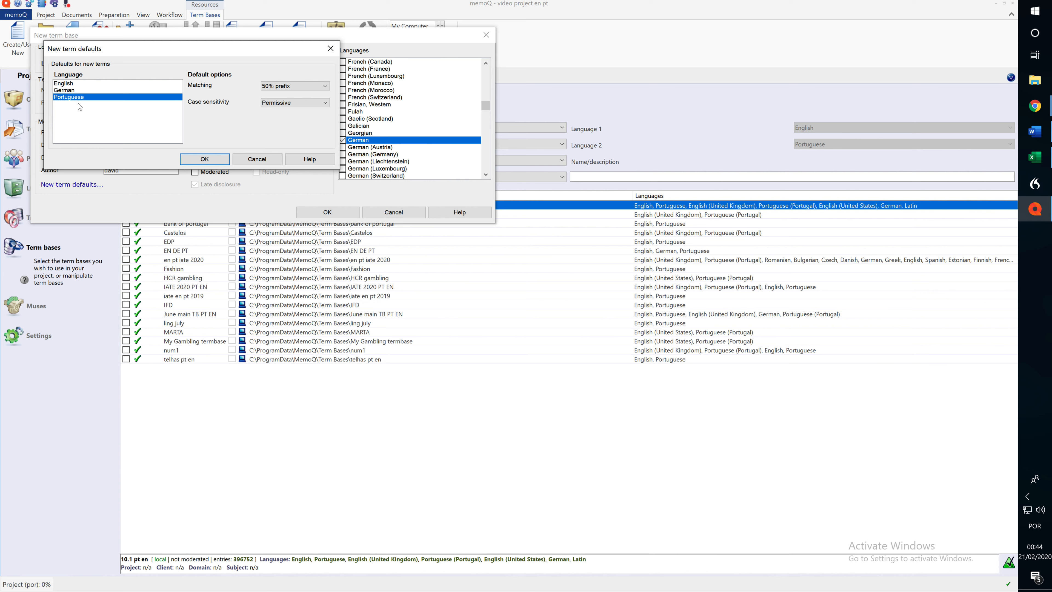
pyautogui.click(209, 157)
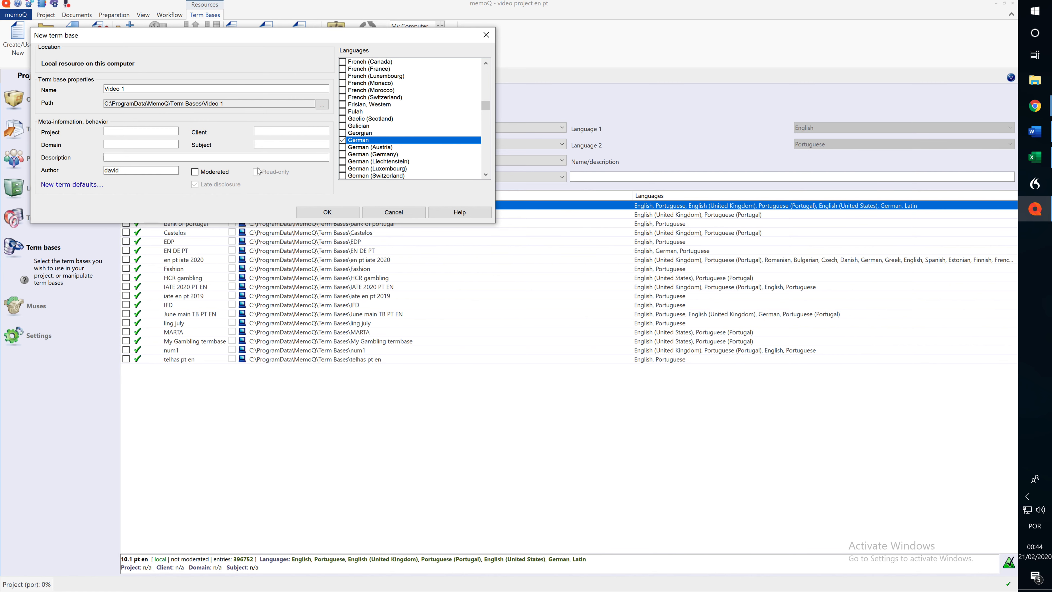
pyautogui.click(326, 213)
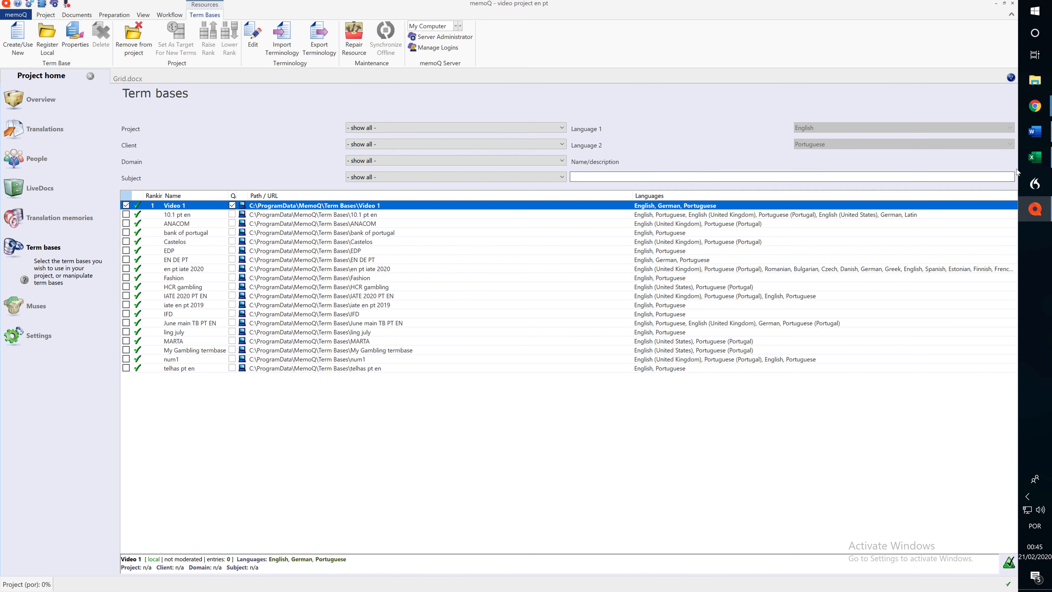
# Switch to the num1 workbook in Excel and enter the headers EN in A1 and PT in B1.
pyautogui.click(1034, 157)
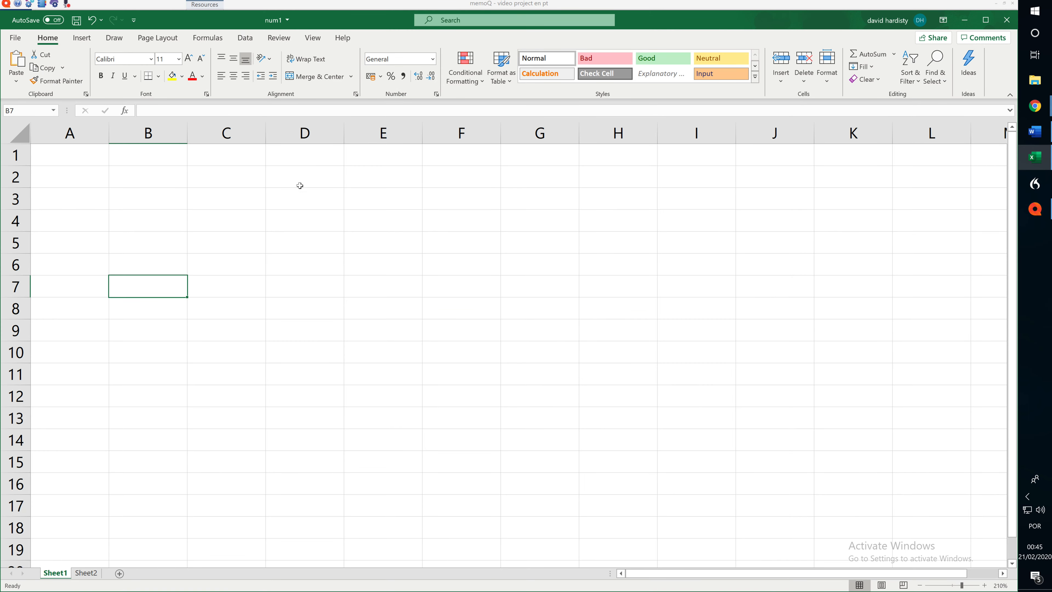
pyautogui.click(88, 161)
pyautogui.write('EN')
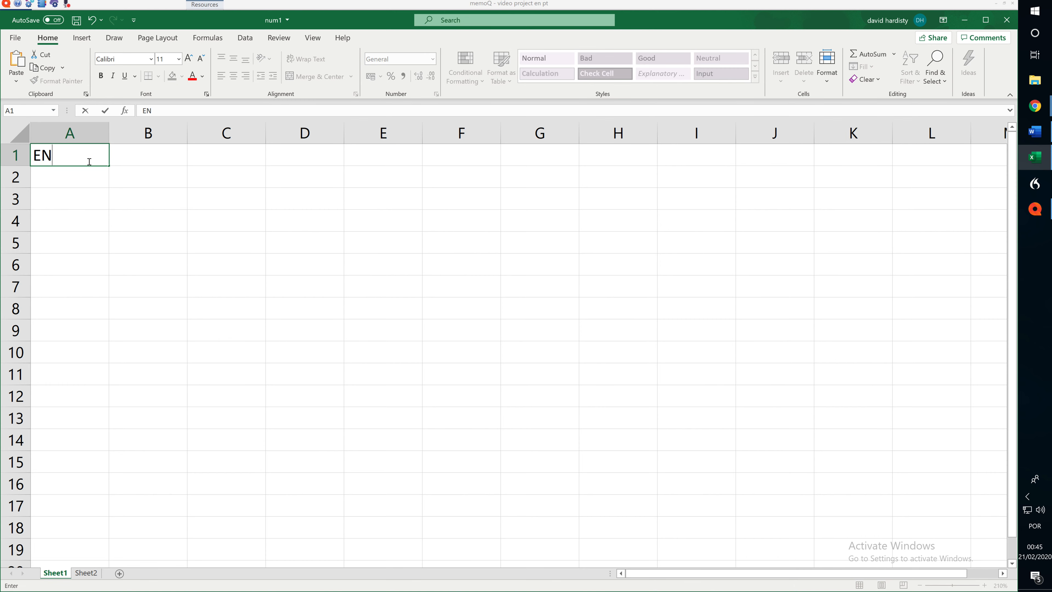
pyautogui.press('Tab')
pyautogui.write('PT')
pyautogui.press('Return')
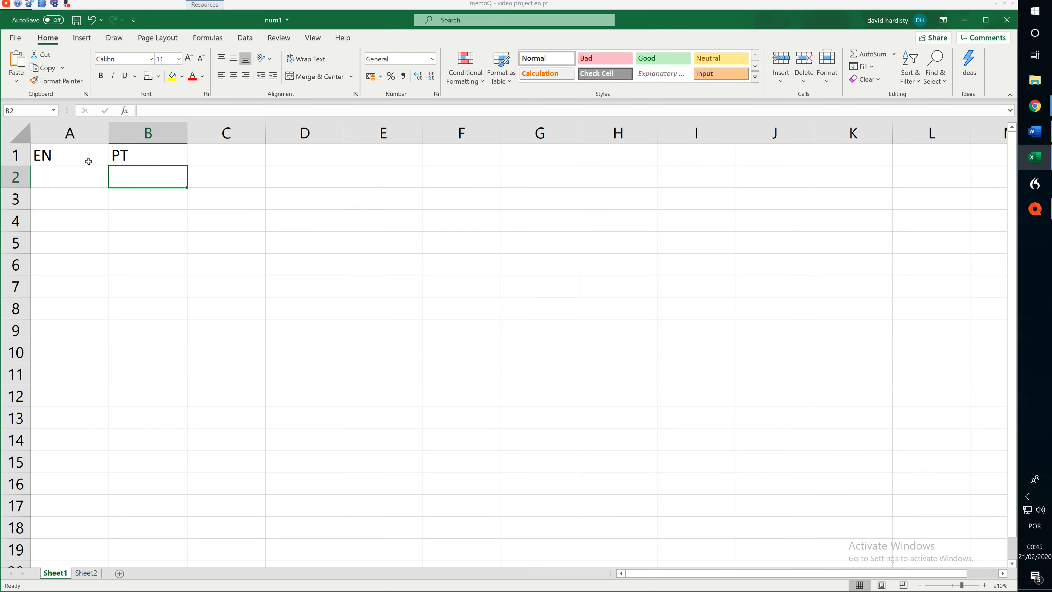
# Enter the English terms one, two, three and four in cells A2 to A5.
pyautogui.write('one')
pyautogui.press('Return')
pyautogui.write('two')
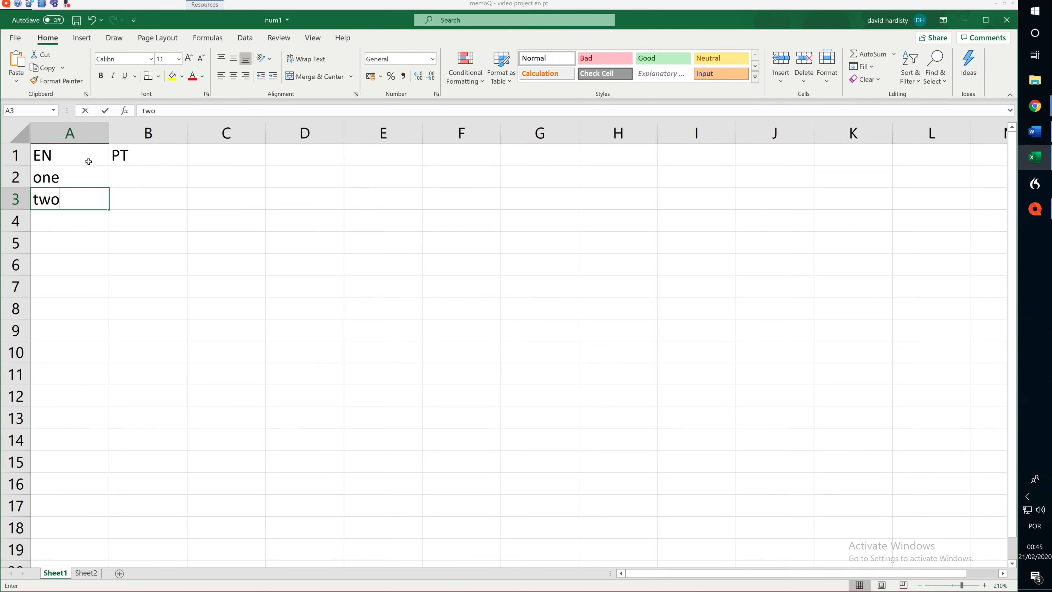
pyautogui.press('Return')
pyautogui.write('three')
pyautogui.press('Return')
pyautogui.write('four')
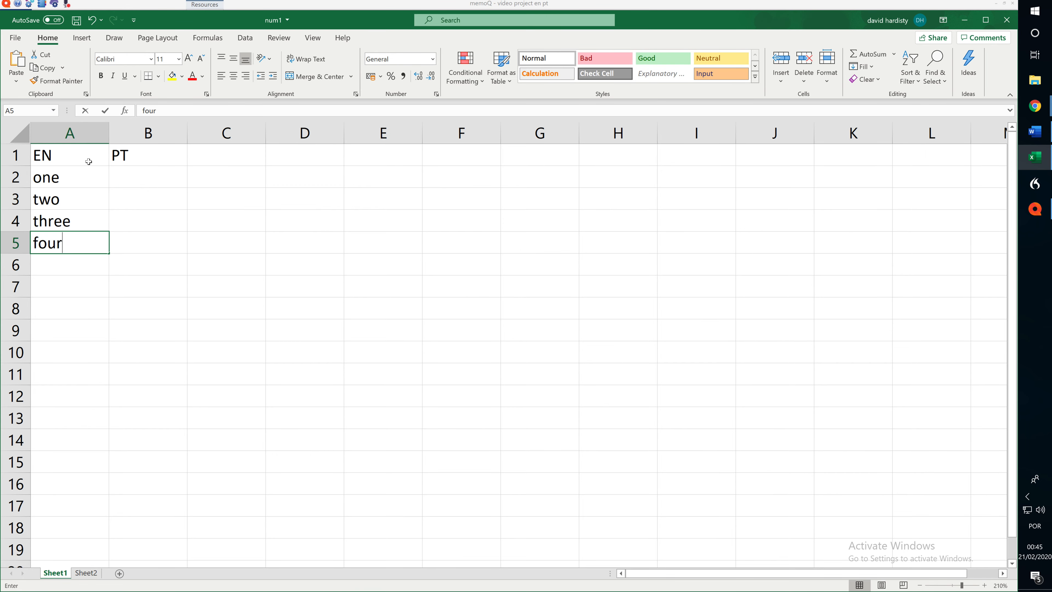
pyautogui.press('Tab')
# Enter the Portuguese terms um, dois, três and quatro in cells B2 to B5 and save the workbook.
pyautogui.press('Up')
pyautogui.press('Up')
pyautogui.press('Up')
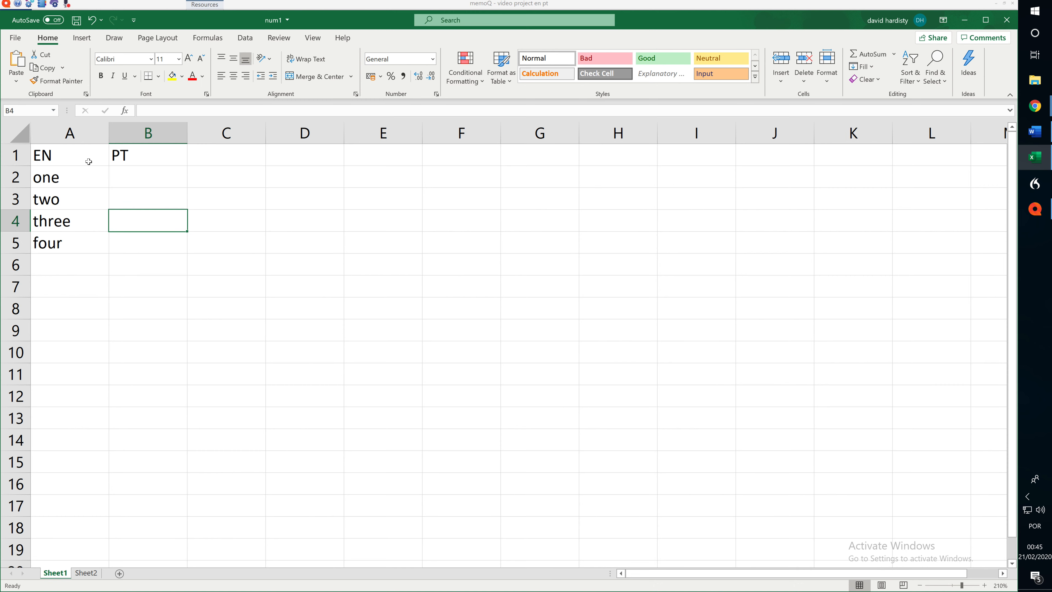
pyautogui.write('um')
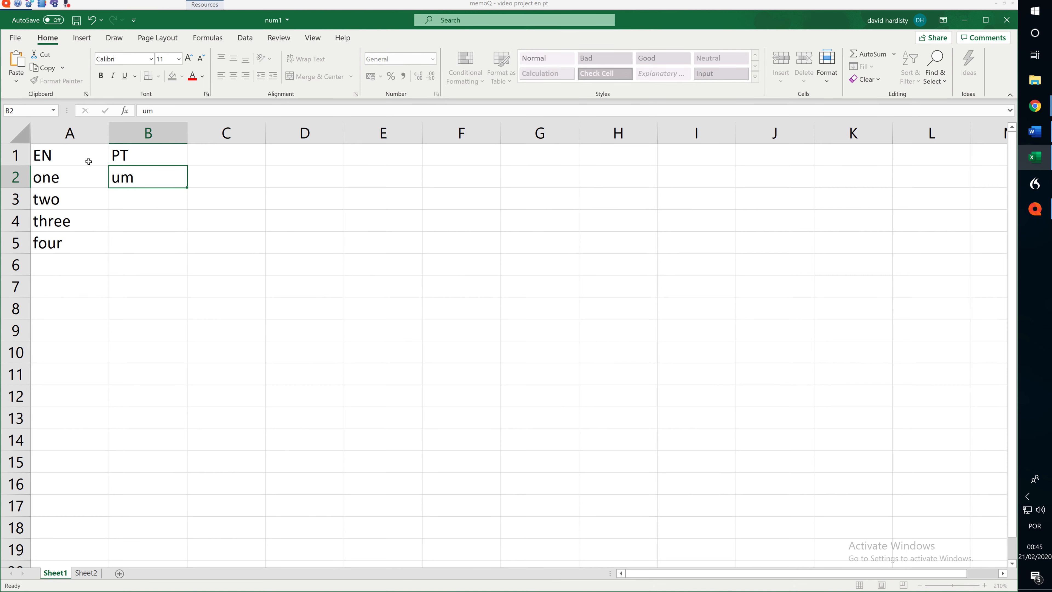
pyautogui.press('Return')
pyautogui.write('dois')
pyautogui.press('Return')
pyautogui.write('três')
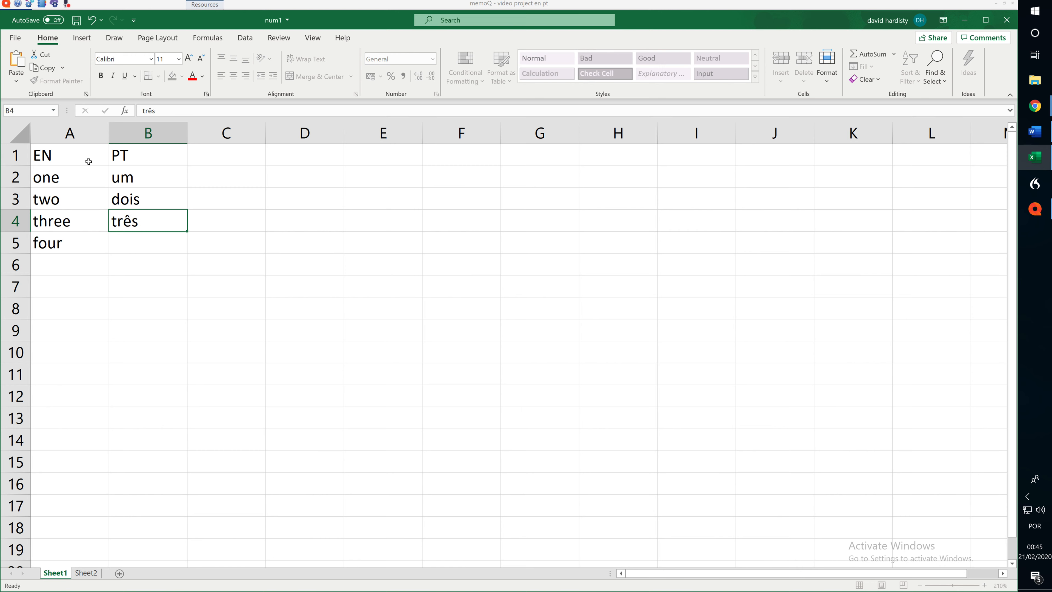
pyautogui.press('Return')
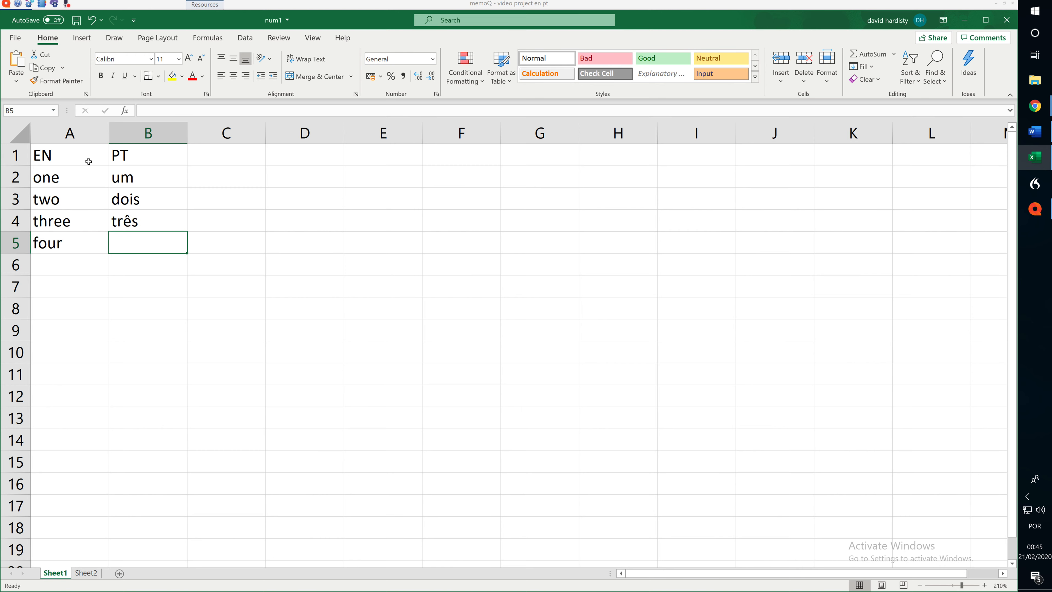
pyautogui.write('quatro')
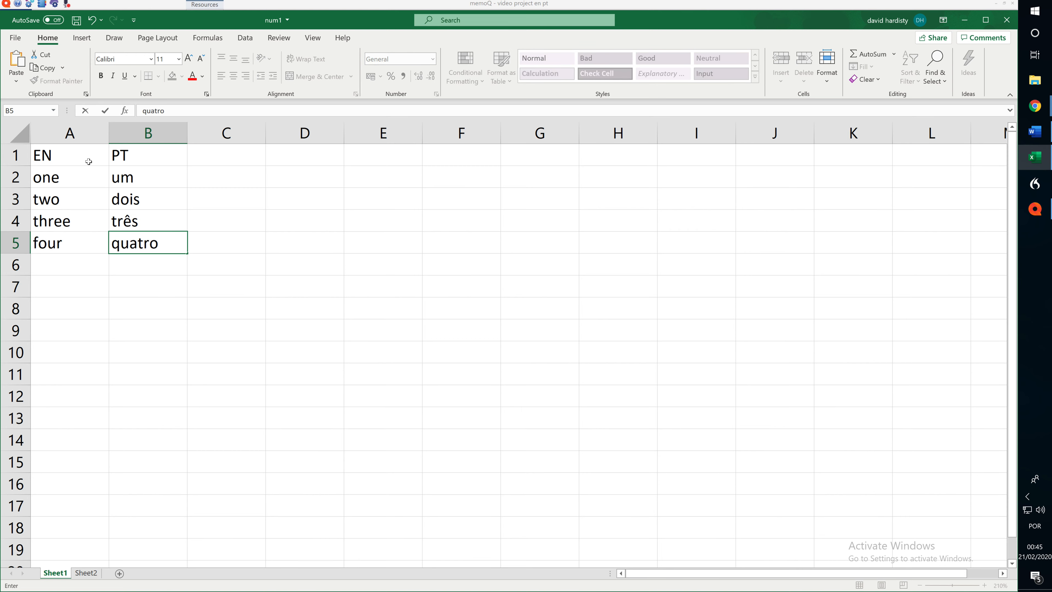
pyautogui.click(77, 20)
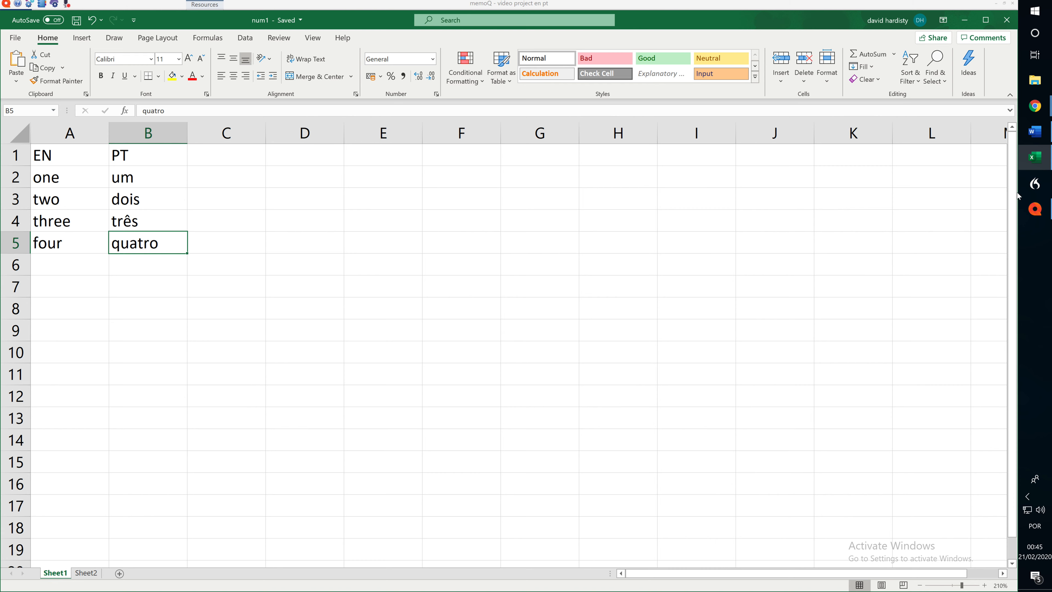
# Switch to memoQ and start a terminology import from the num1 workbook into the Video 1 term base.
pyautogui.moveTo(1023, 173)
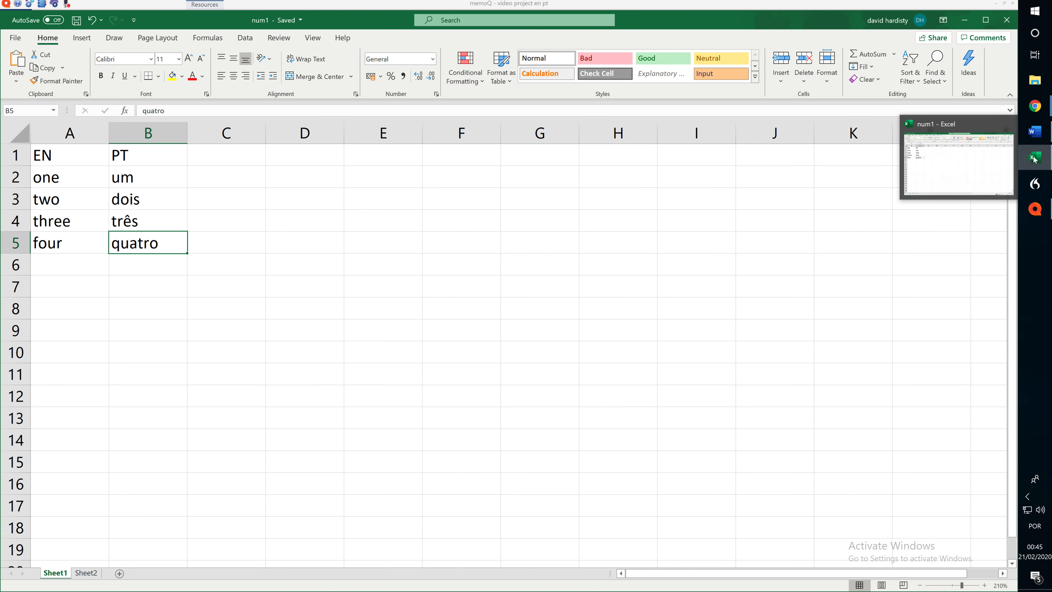
pyautogui.click(1035, 208)
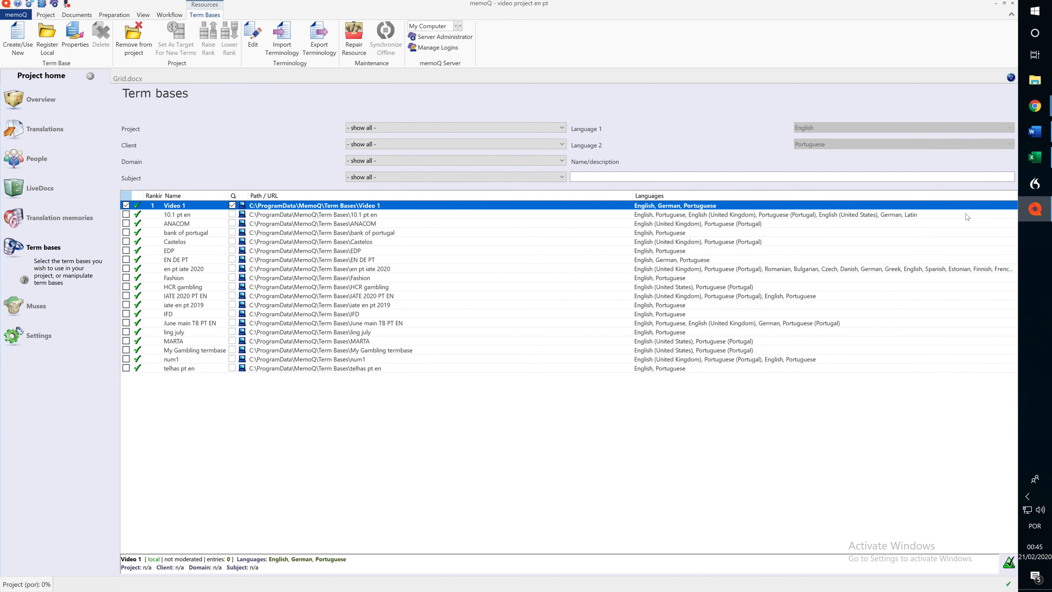
pyautogui.rightClick(186, 206)
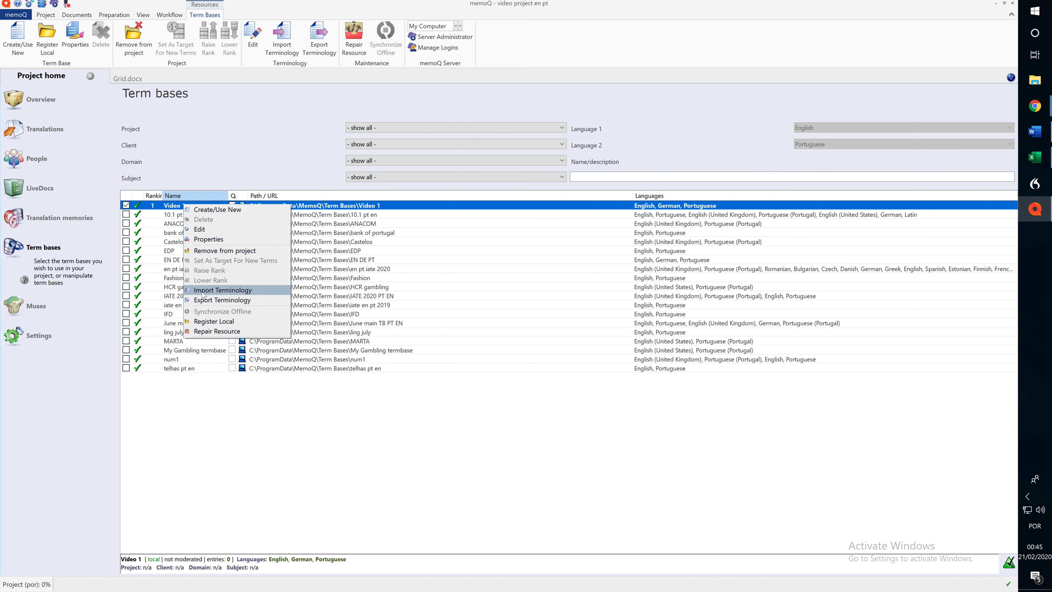
pyautogui.click(161, 208)
pyautogui.rightClick(162, 207)
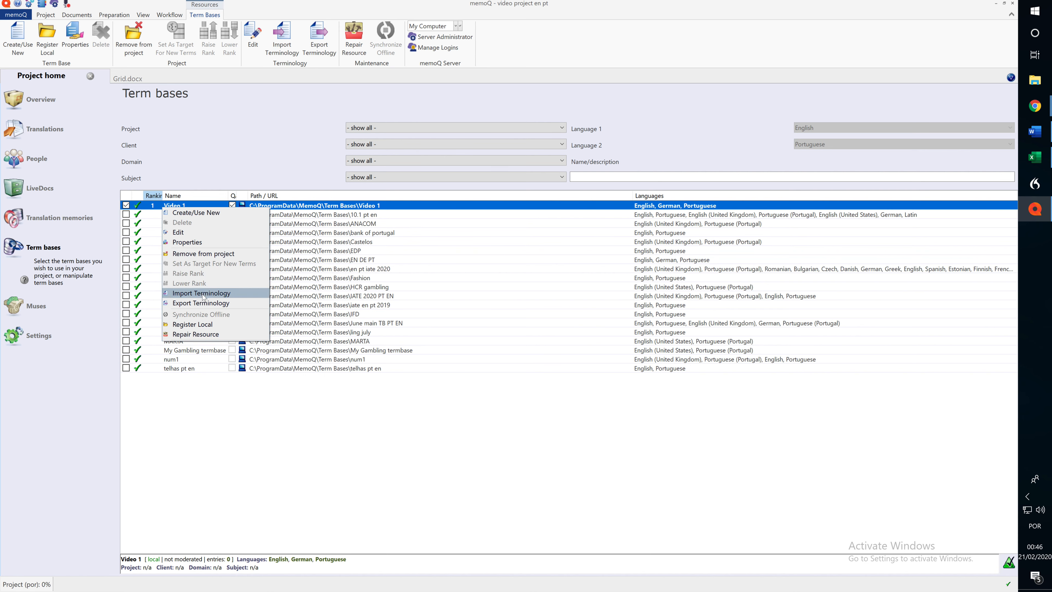
pyautogui.click(285, 46)
pyautogui.click(286, 46)
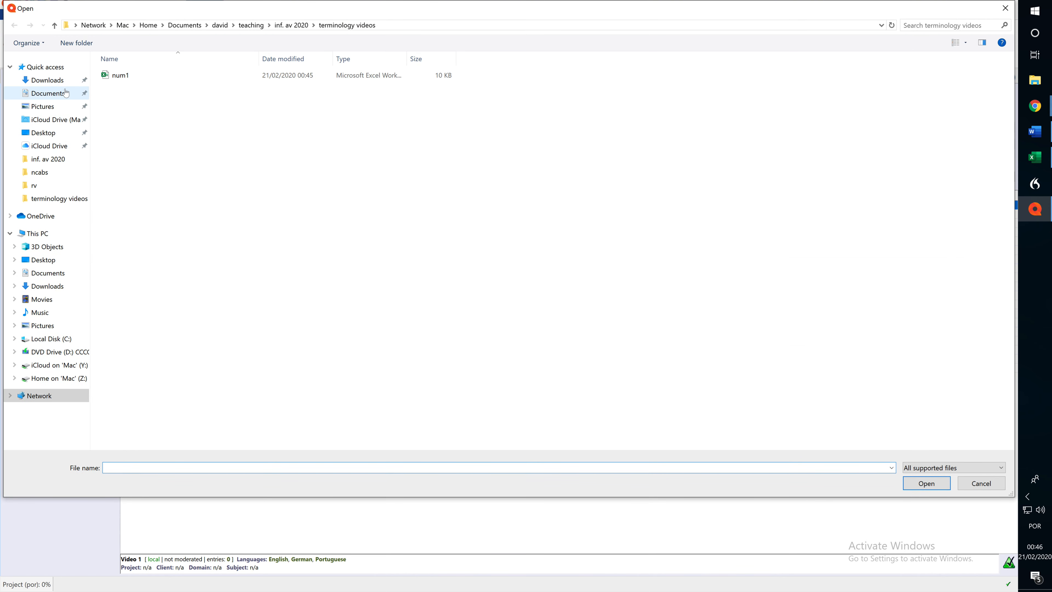
pyautogui.doubleClick(116, 79)
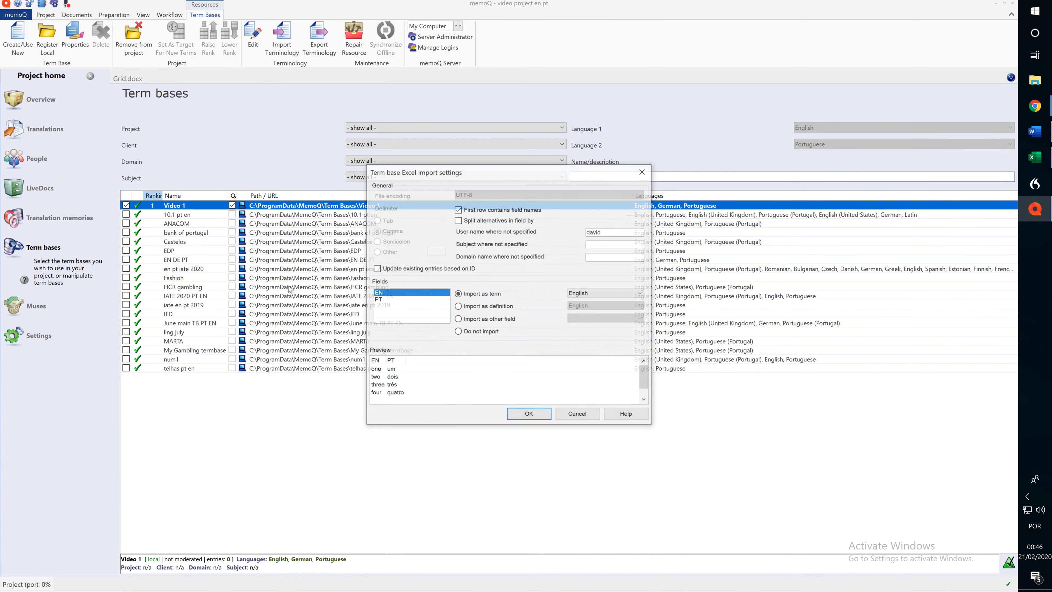
# Enlarge the Excel import settings window and check the language assigned to the EN and PT fields.
pyautogui.moveTo(474, 170); pyautogui.dragTo(423, 178)
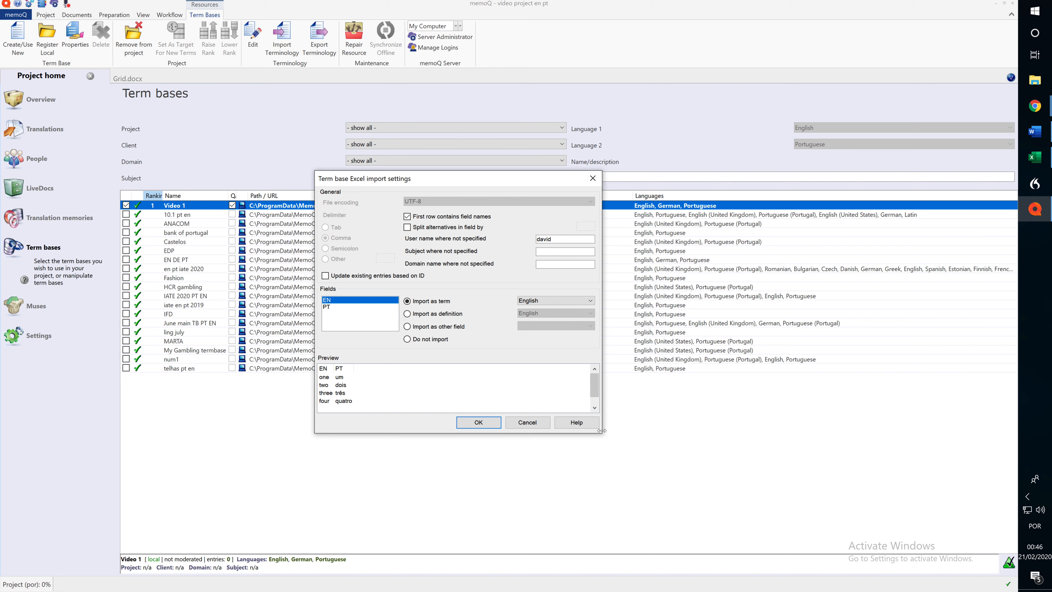
pyautogui.moveTo(601, 430); pyautogui.dragTo(782, 564)
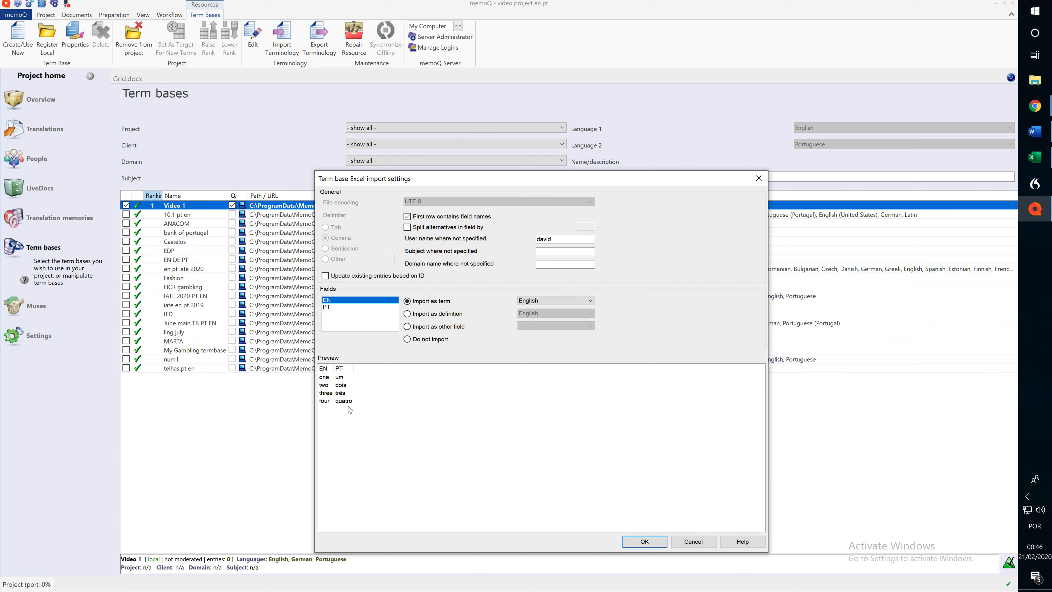
pyautogui.click(330, 305)
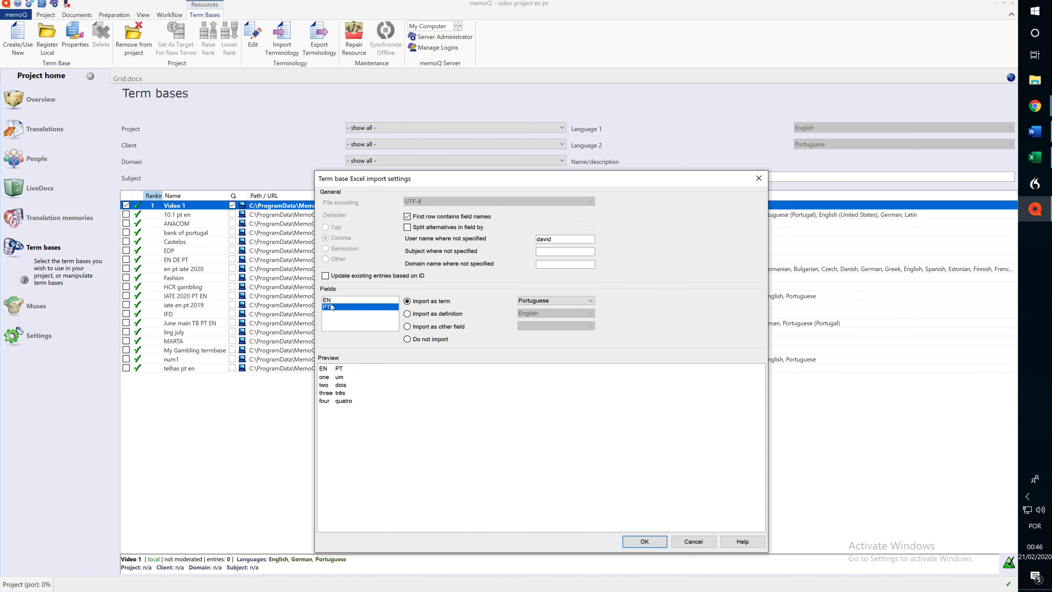
pyautogui.click(331, 299)
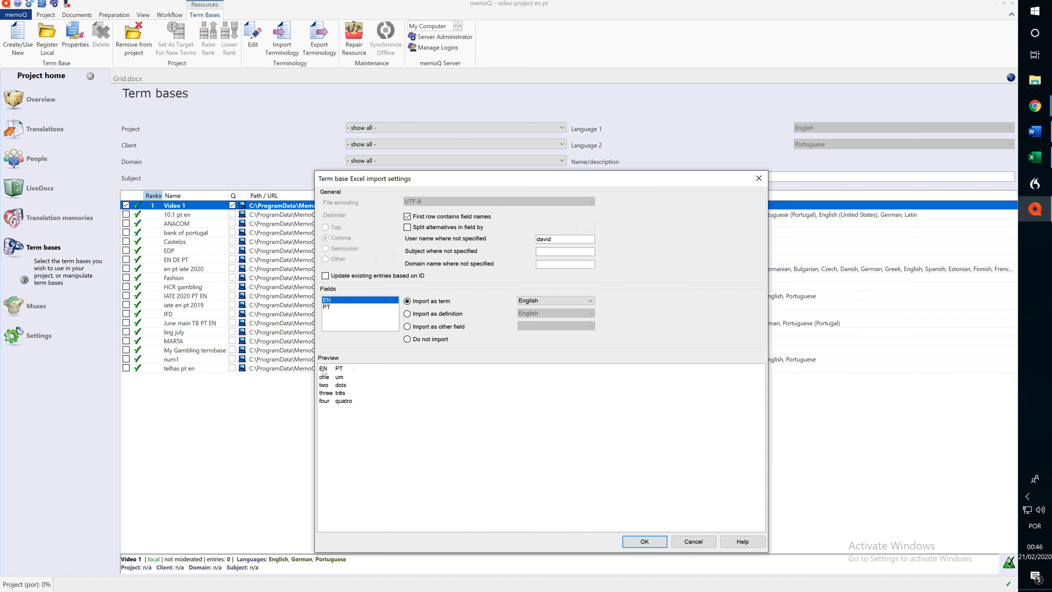
pyautogui.click(330, 308)
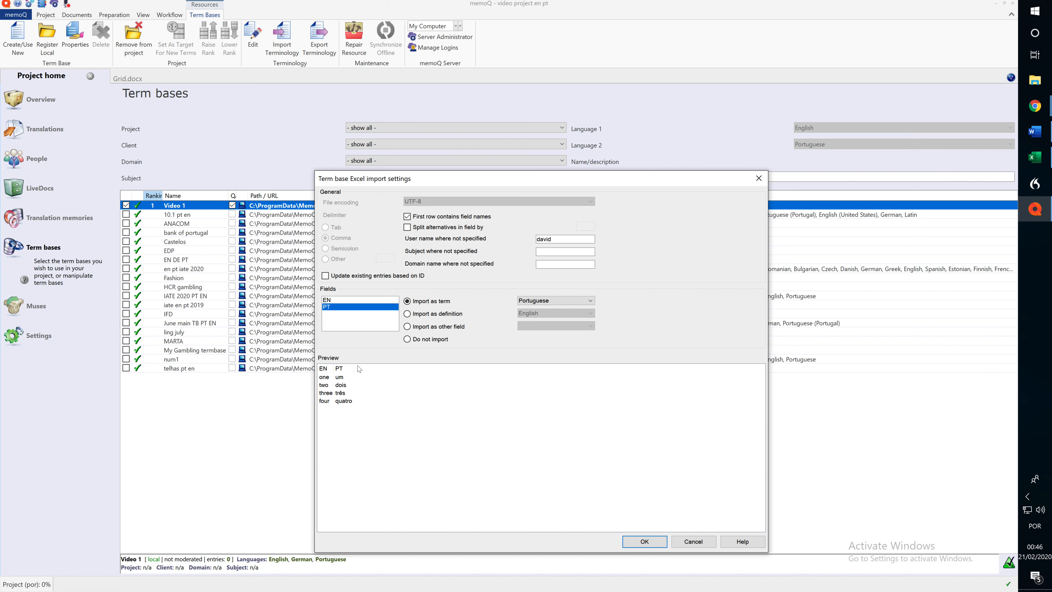
pyautogui.click(334, 300)
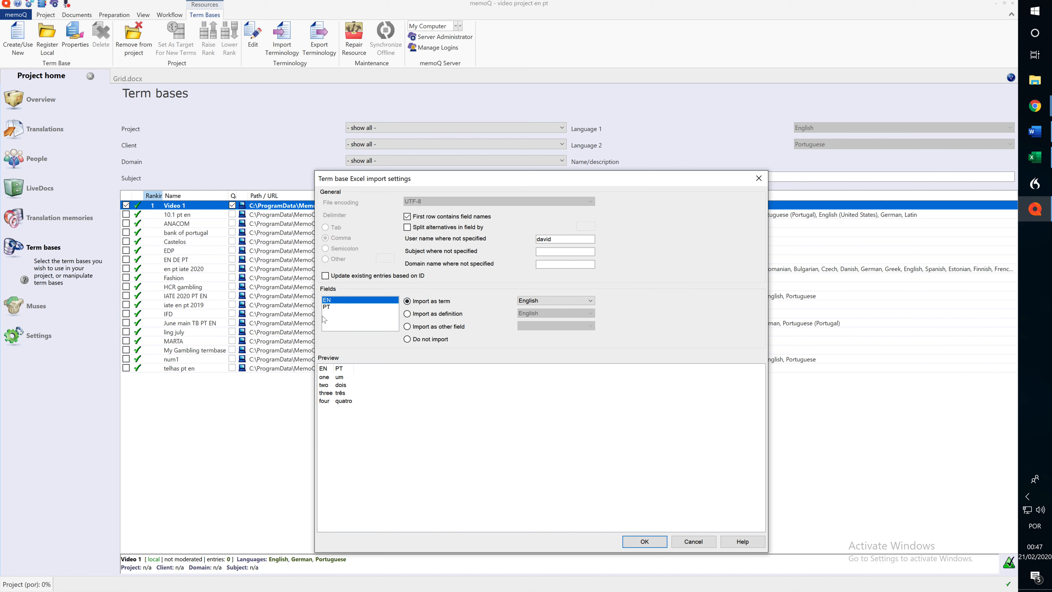
# Check the PT field's language, import the workbook's terms into Video 1 and open that term base for editing.
pyautogui.click(327, 307)
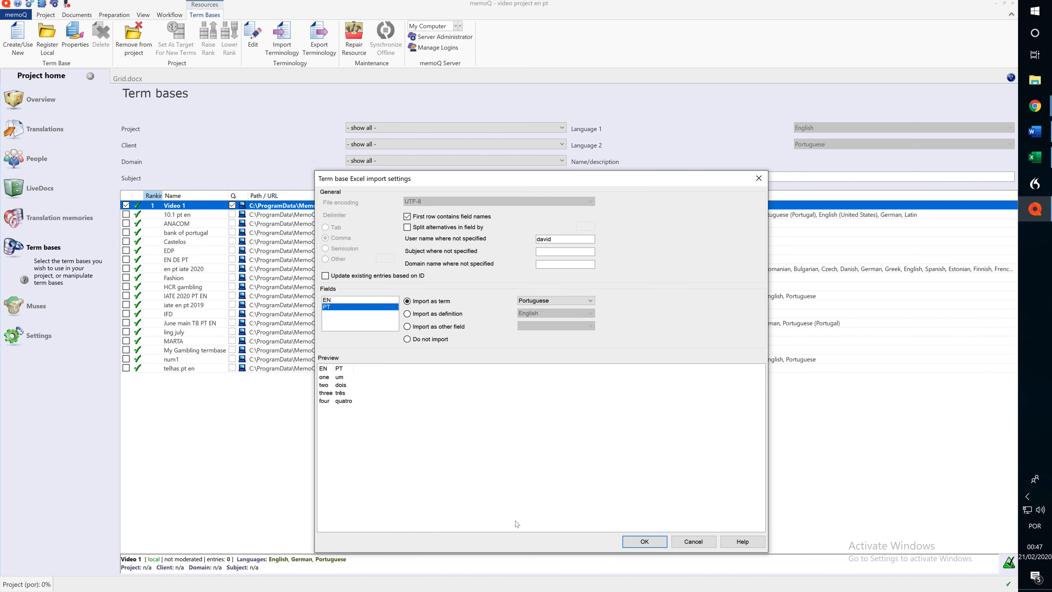
pyautogui.click(639, 541)
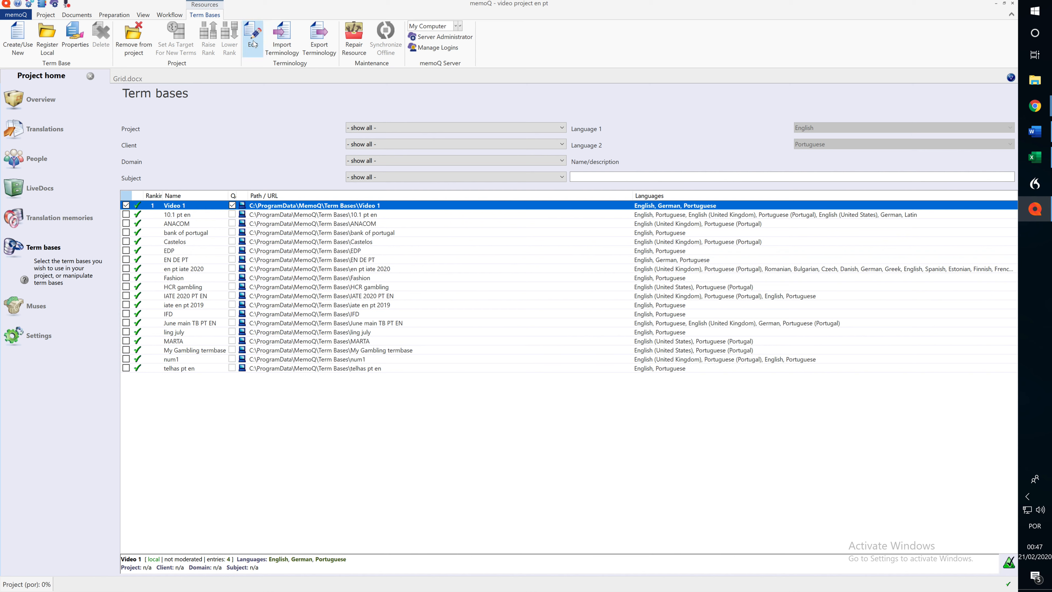
pyautogui.rightClick(185, 207)
pyautogui.click(214, 234)
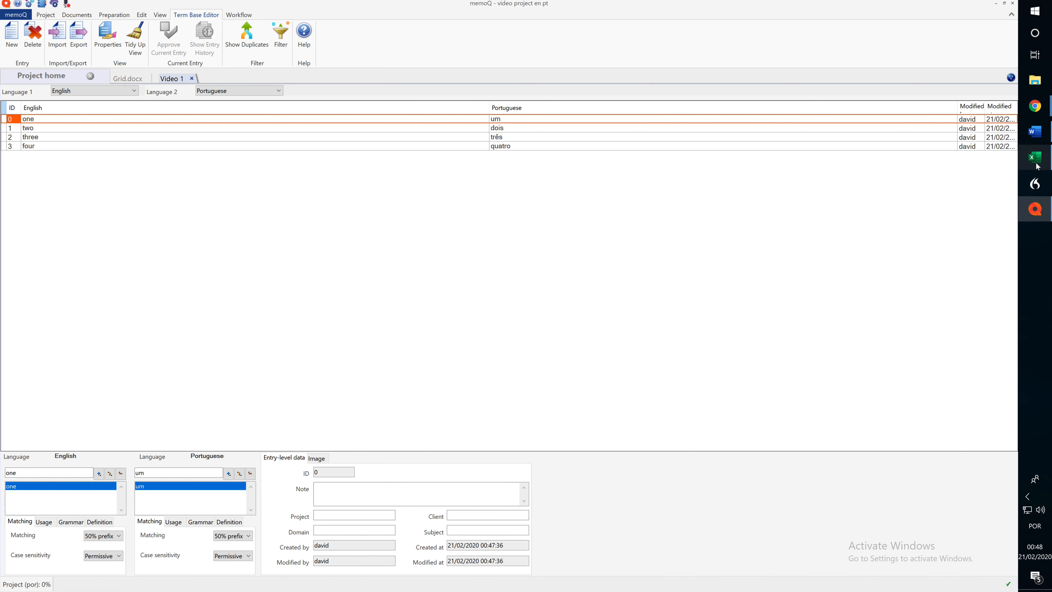
# Switch to the num1 workbook in Excel, delete the EN/PT header row and save the workbook.
pyautogui.moveTo(1038, 165)
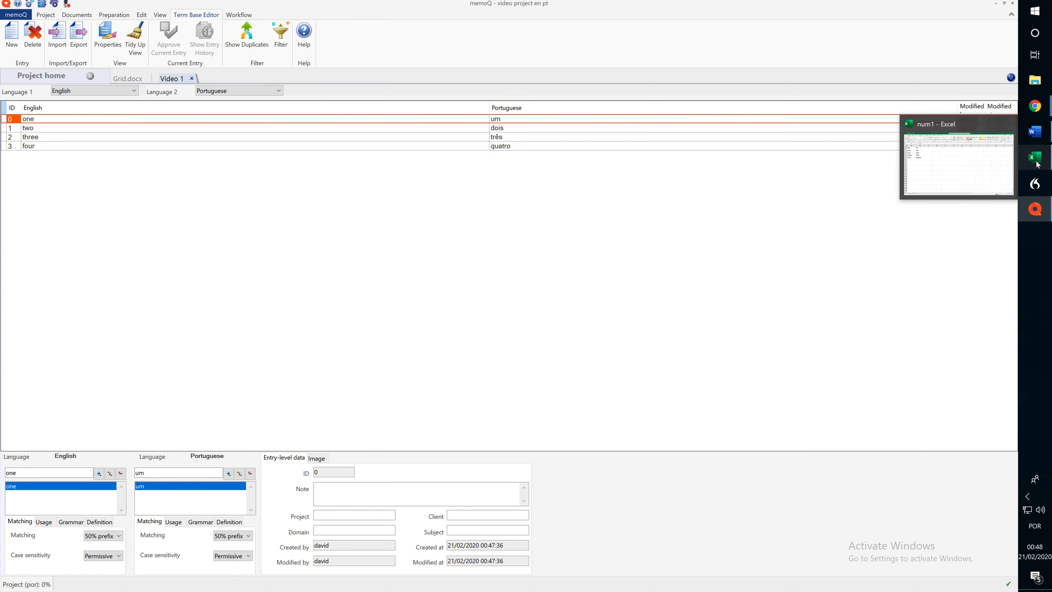
pyautogui.click(1037, 165)
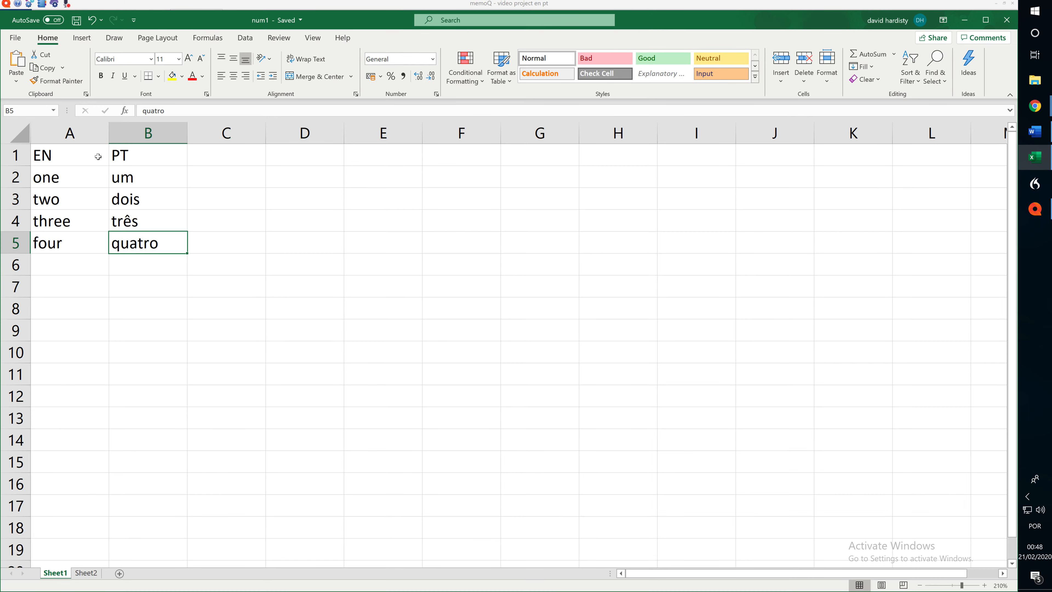
pyautogui.click(14, 156)
pyautogui.rightClick(15, 156)
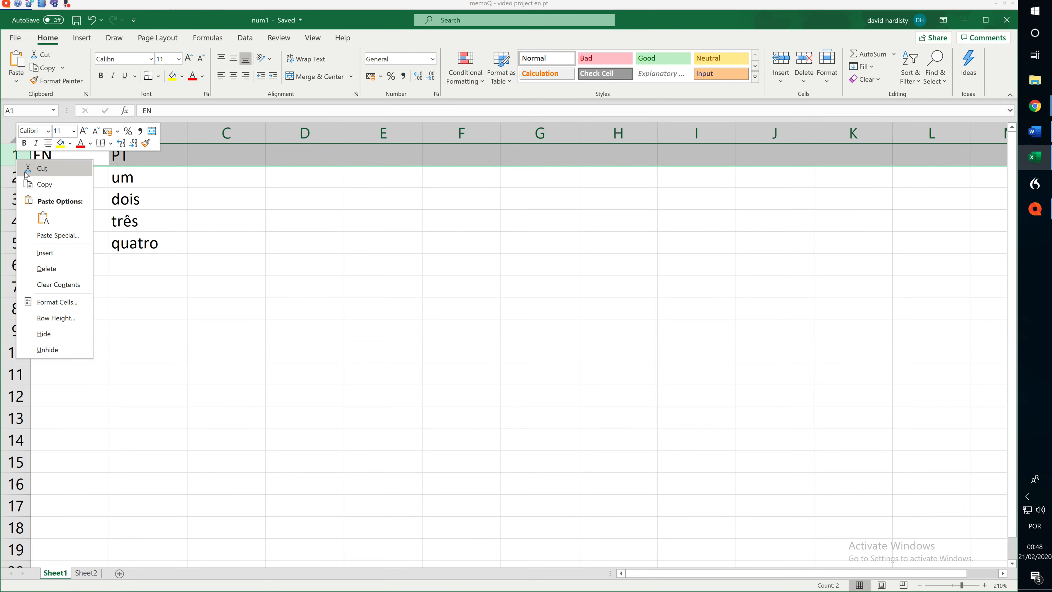
pyautogui.click(47, 268)
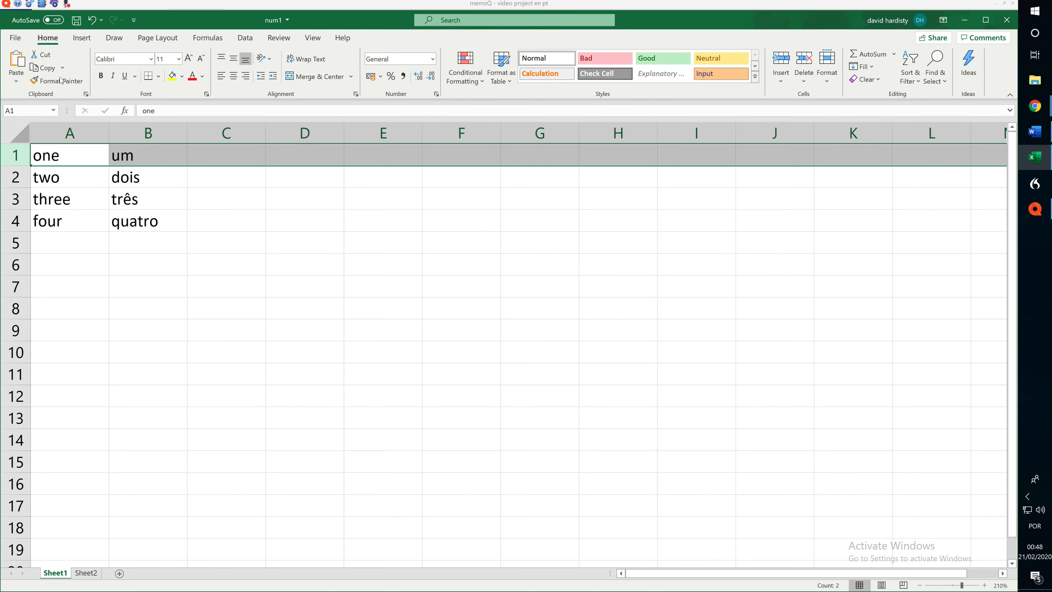
pyautogui.click(76, 20)
# Switch back to memoQ, close the Video 1 term base editor and return to the project's term base list.
pyautogui.click(1036, 209)
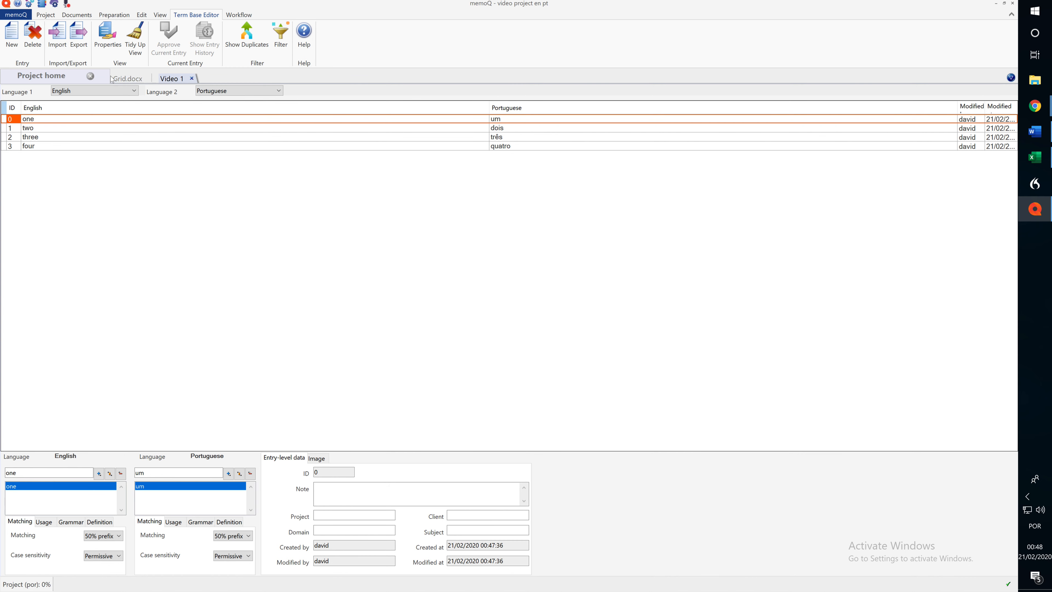
pyautogui.click(151, 81)
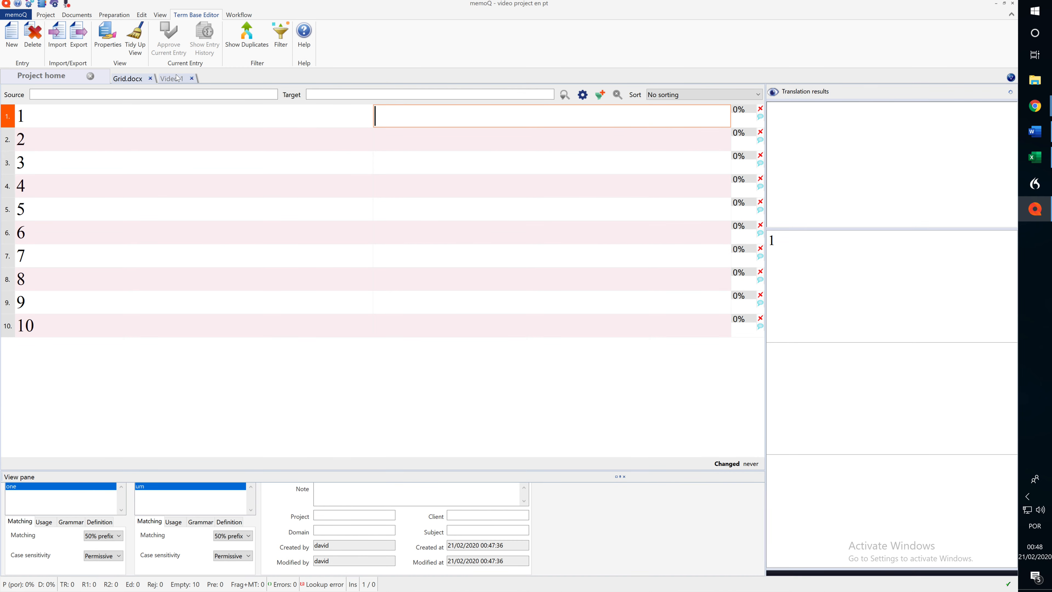
pyautogui.click(181, 80)
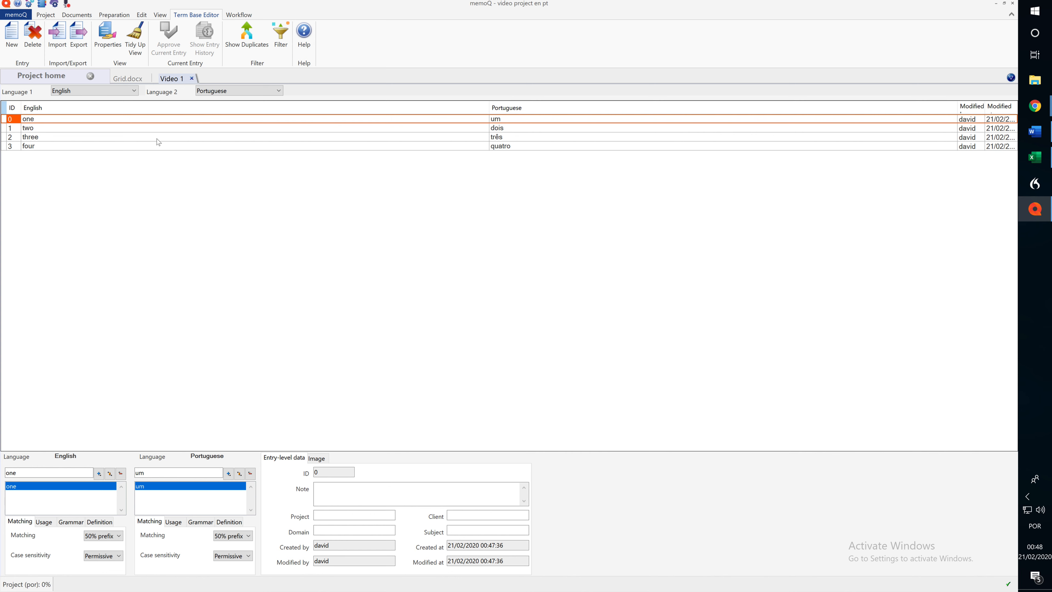
pyautogui.click(193, 78)
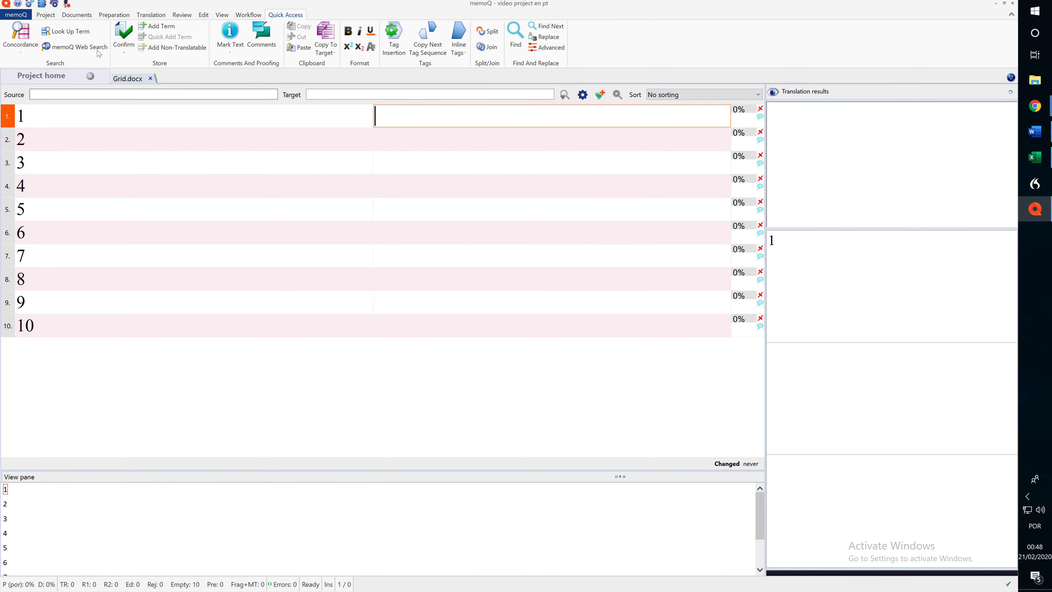
pyautogui.click(41, 76)
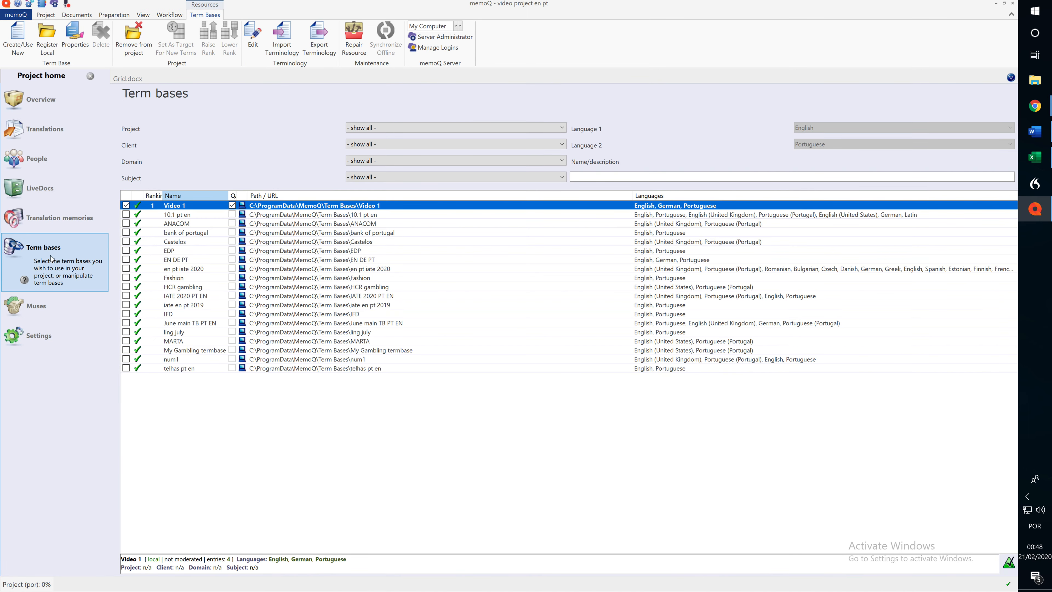
# Start another terminology import into the Video 1 term base from the num1 workbook.
pyautogui.rightClick(190, 205)
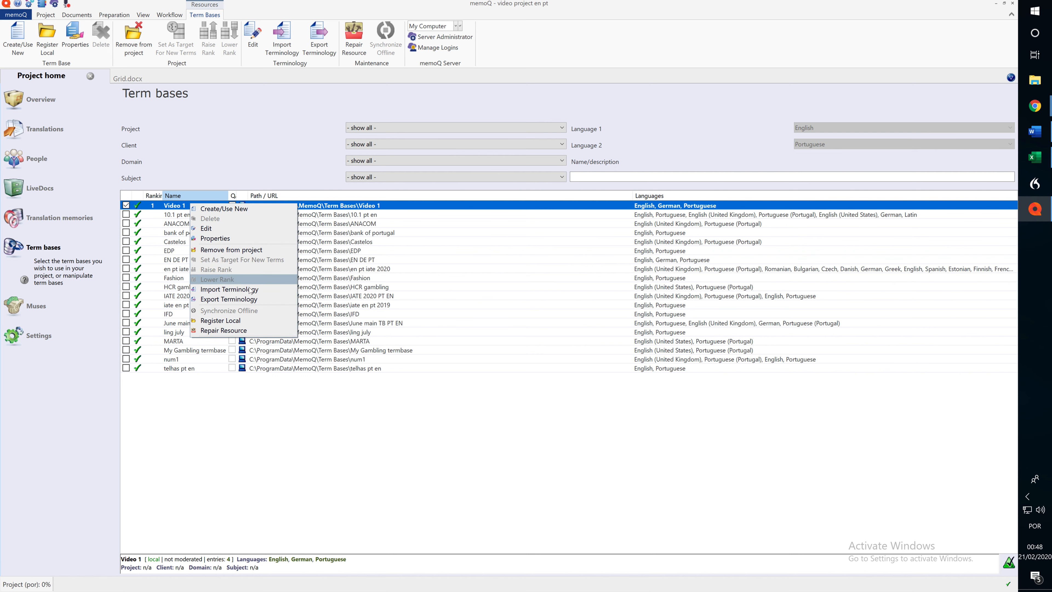
pyautogui.click(243, 292)
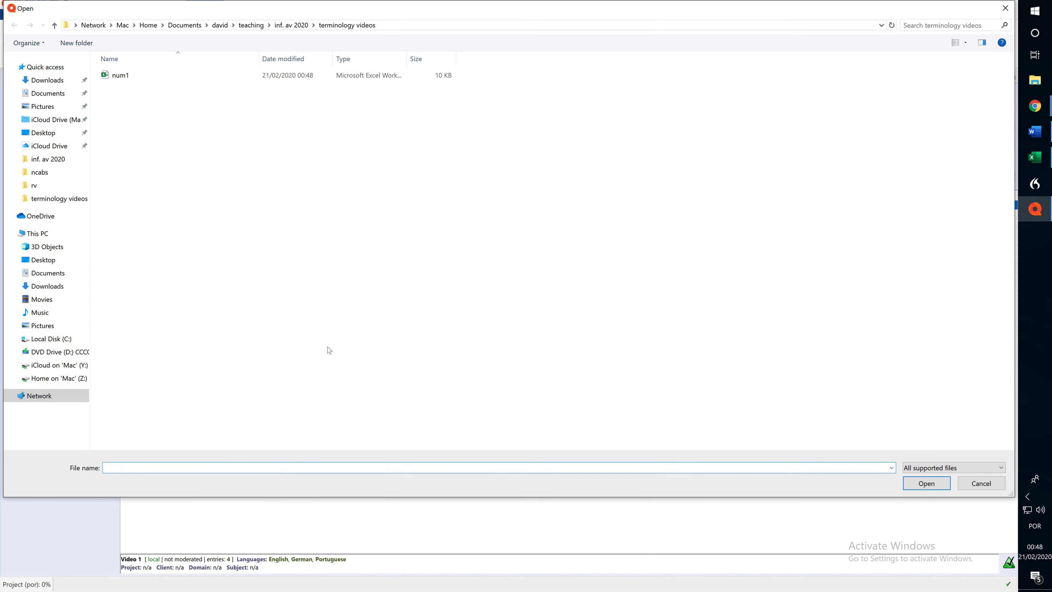
pyautogui.doubleClick(131, 78)
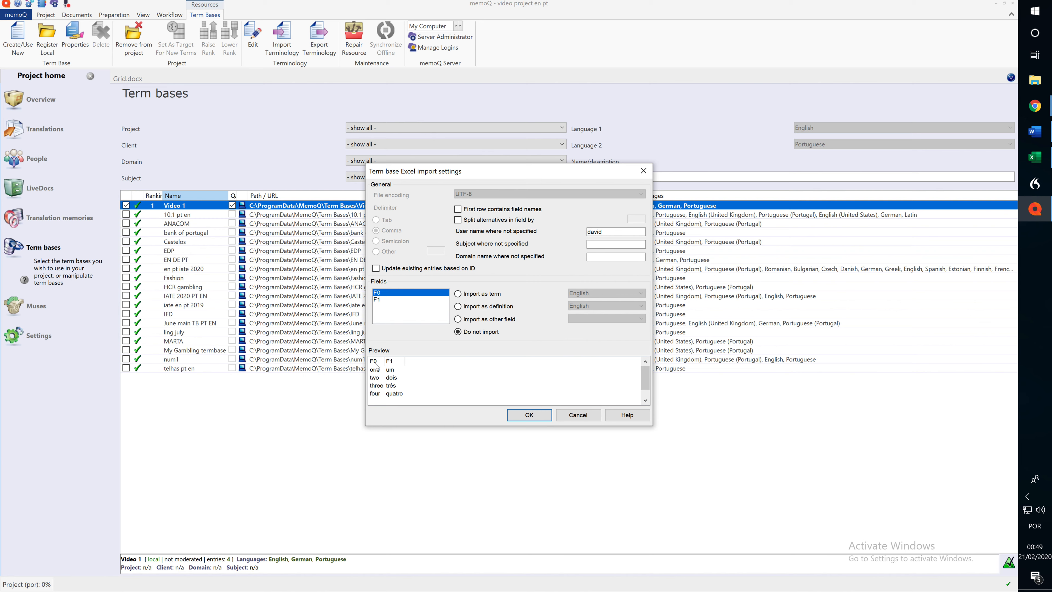
# Set field F0 to import as an English term and F1 as a Portuguese term, and cancel the import.
pyautogui.click(458, 295)
pyautogui.click(596, 294)
pyautogui.click(595, 294)
pyautogui.click(380, 299)
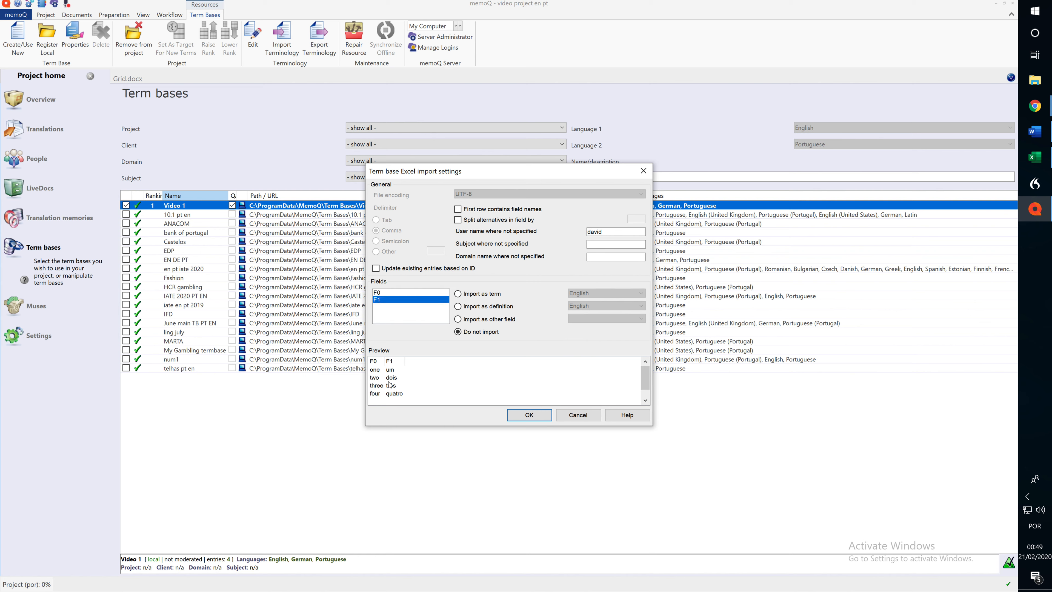
pyautogui.click(458, 294)
pyautogui.click(607, 294)
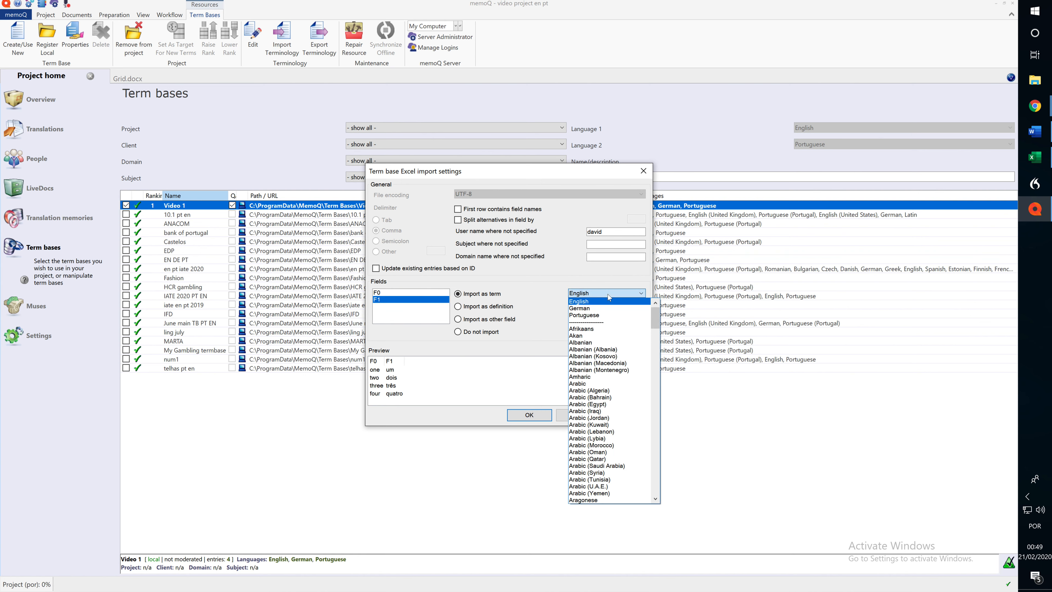
pyautogui.click(594, 316)
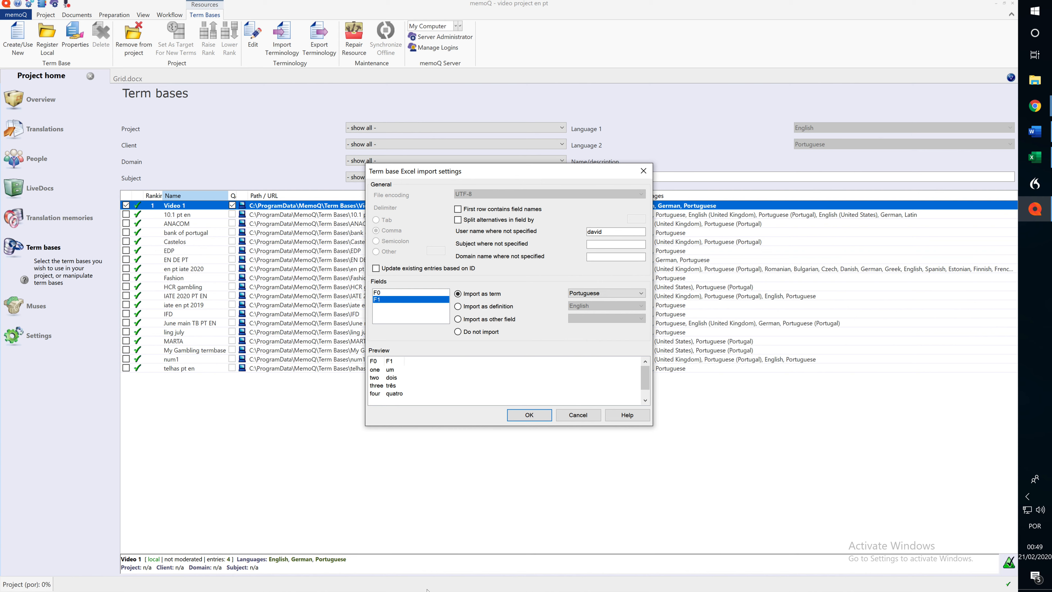
pyautogui.click(343, 579)
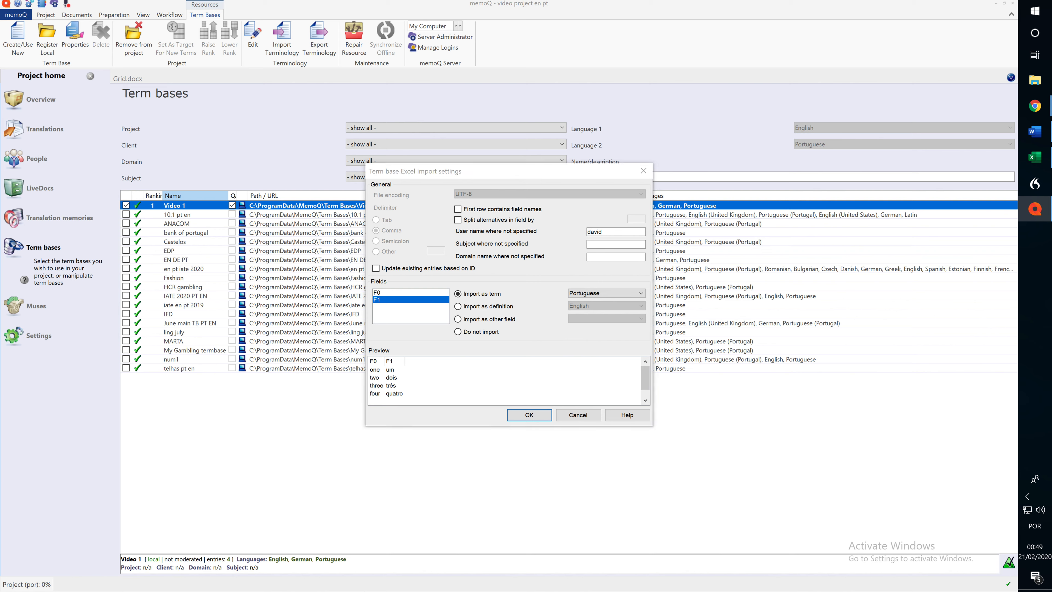
pyautogui.click(342, 579)
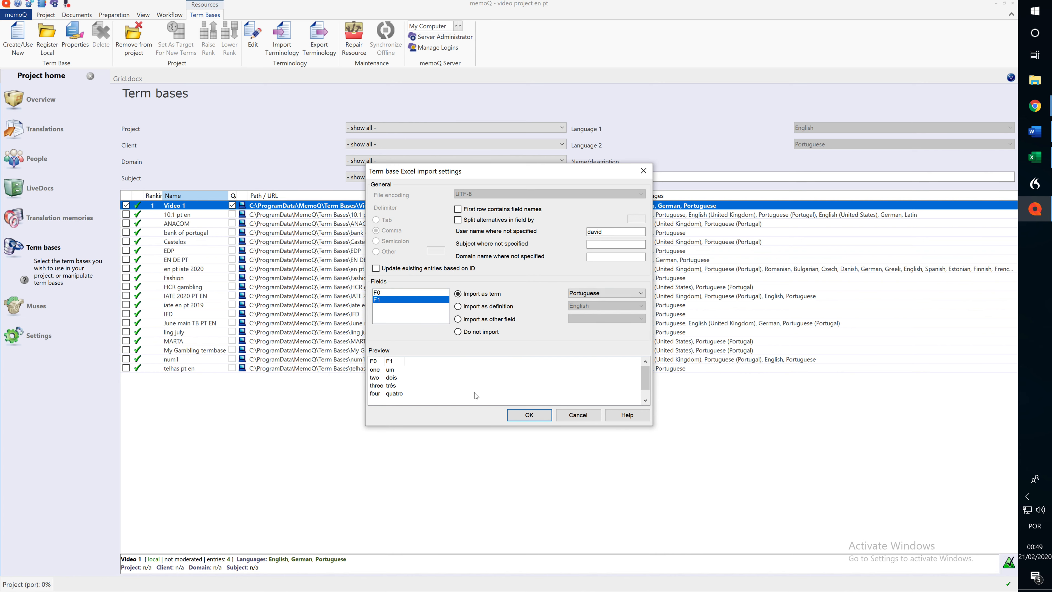
pyautogui.click(565, 416)
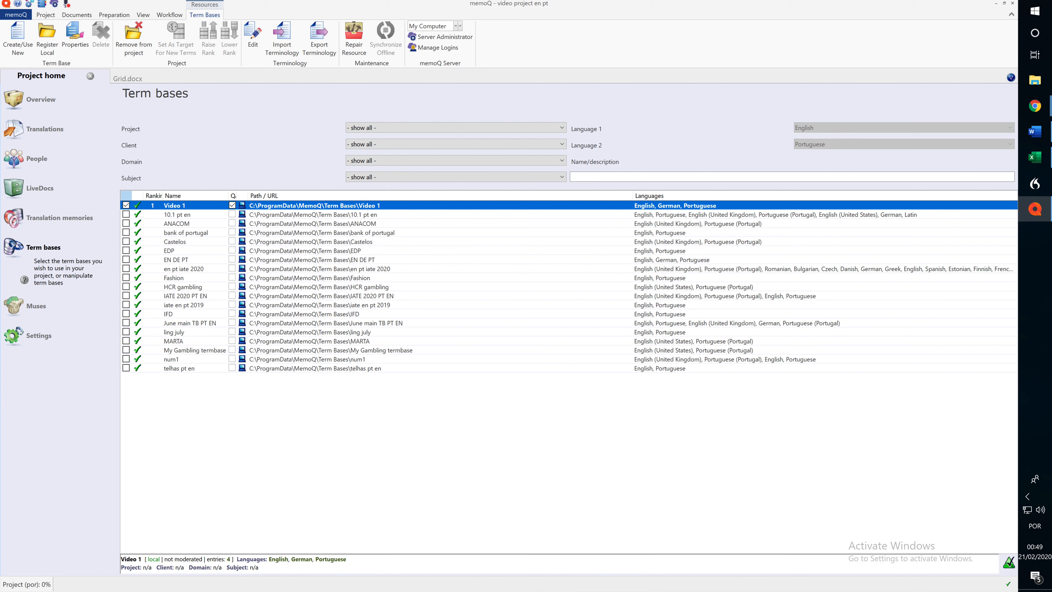
pyautogui.moveTo(294, 590)
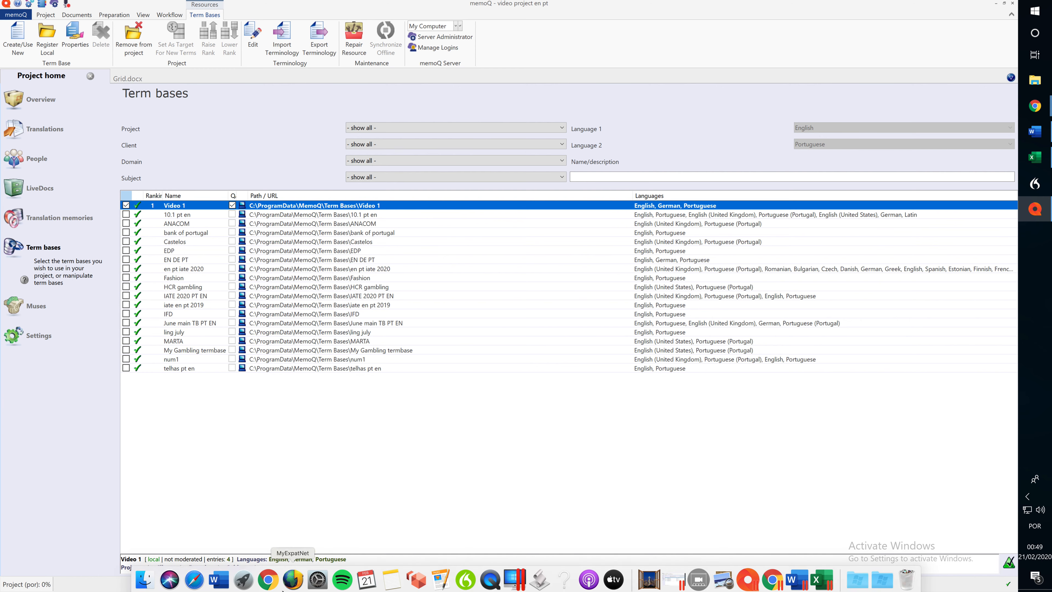
pyautogui.click(494, 582)
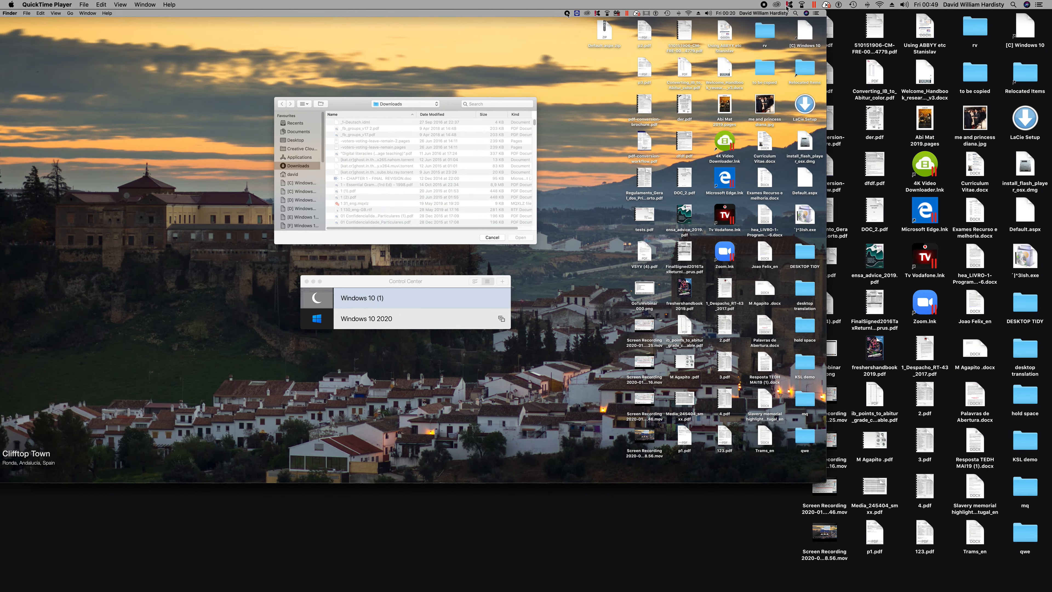